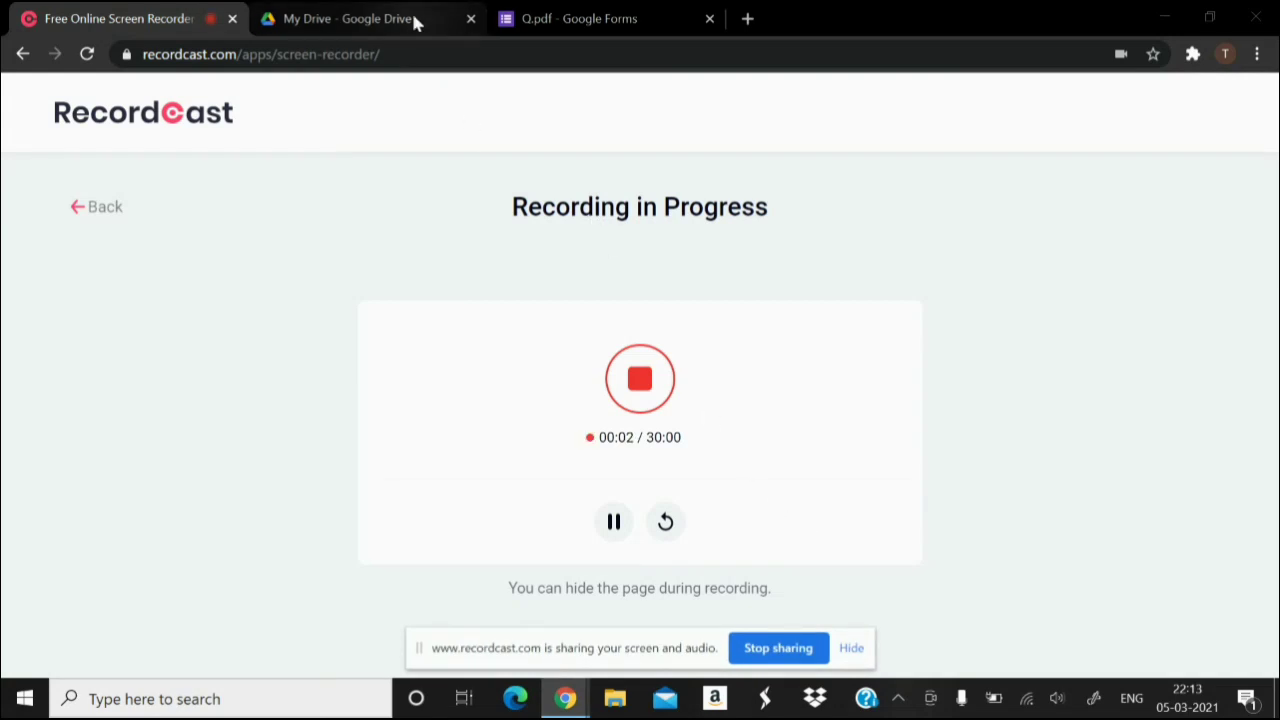
Load coolsymbol.com's Stars Symbols page in a new tab beside the Drive and Forms pages.
left_click(411, 12)
left_click(558, 18)
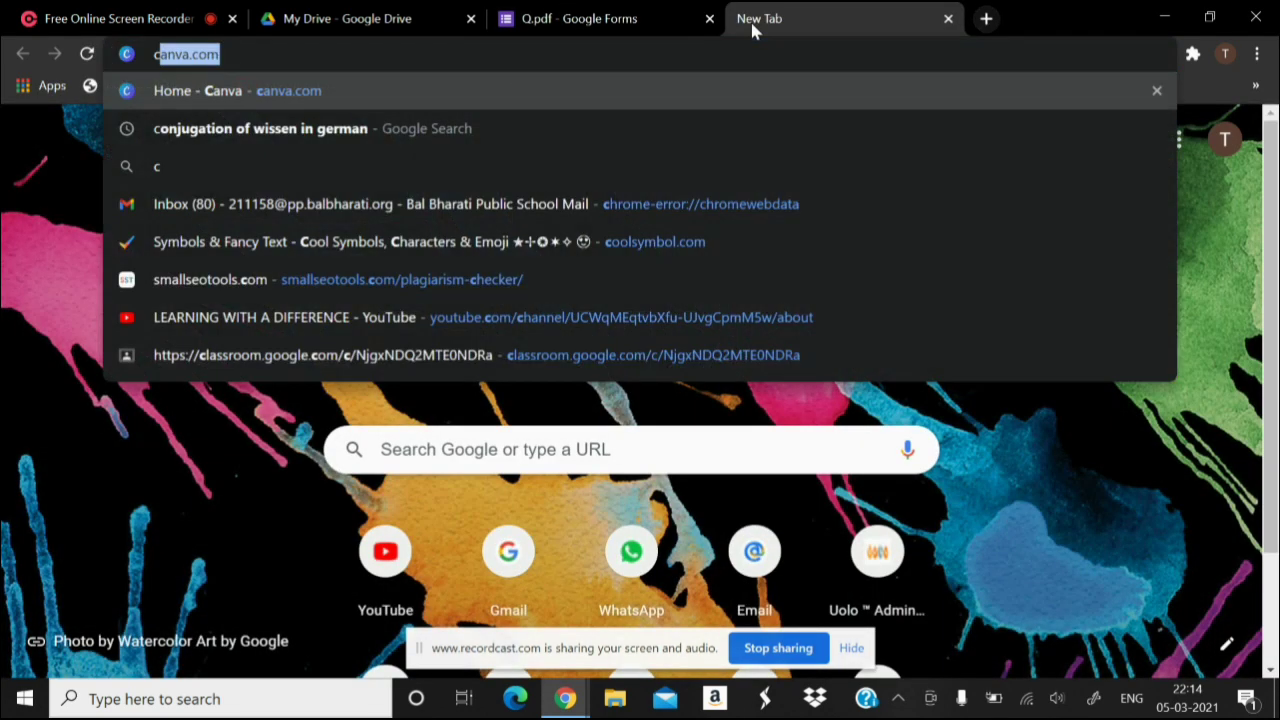
key("Return")
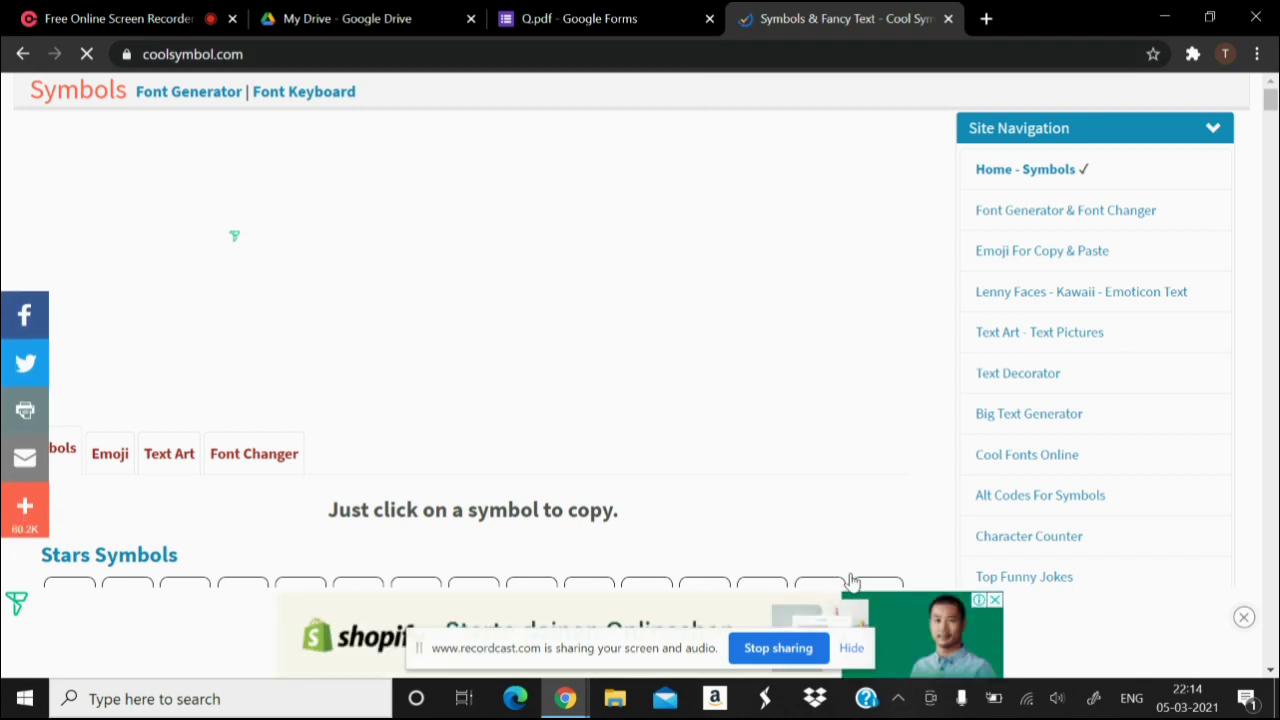
left_click(852, 648)
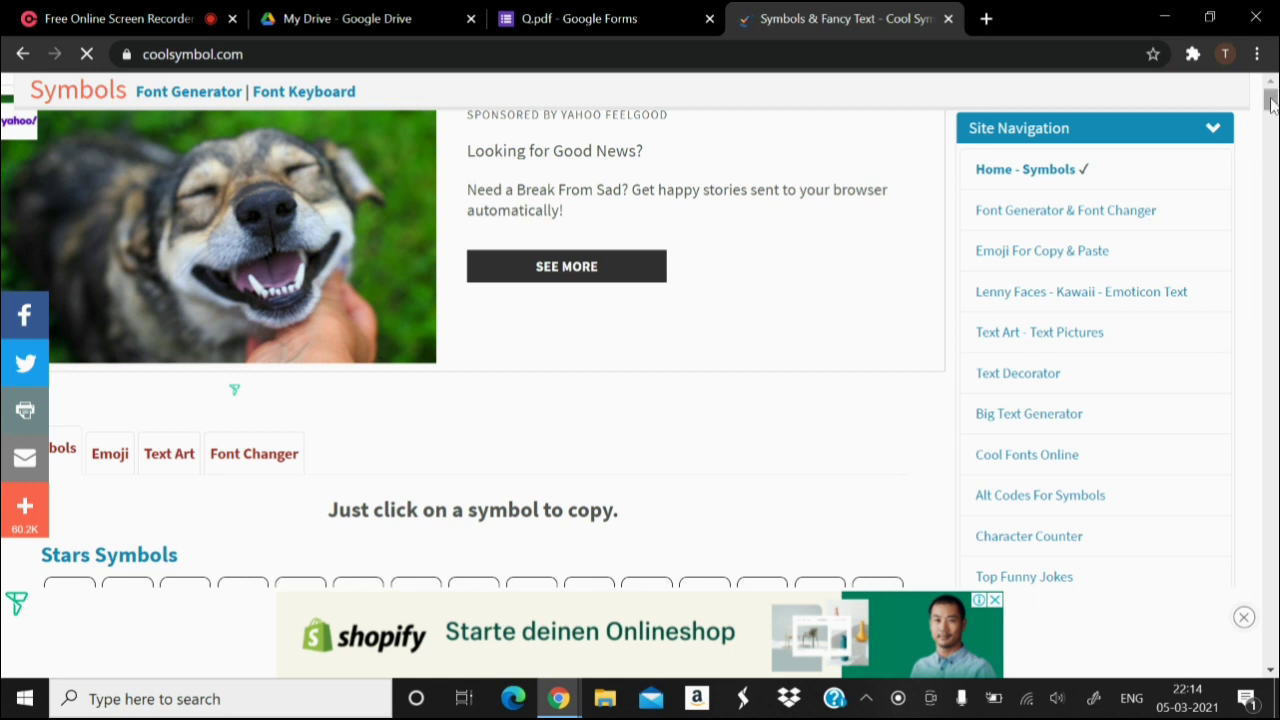
Select the whole 'Sample Form' title in the form editor, then return to coolsymbol.com.
left_click(626, 18)
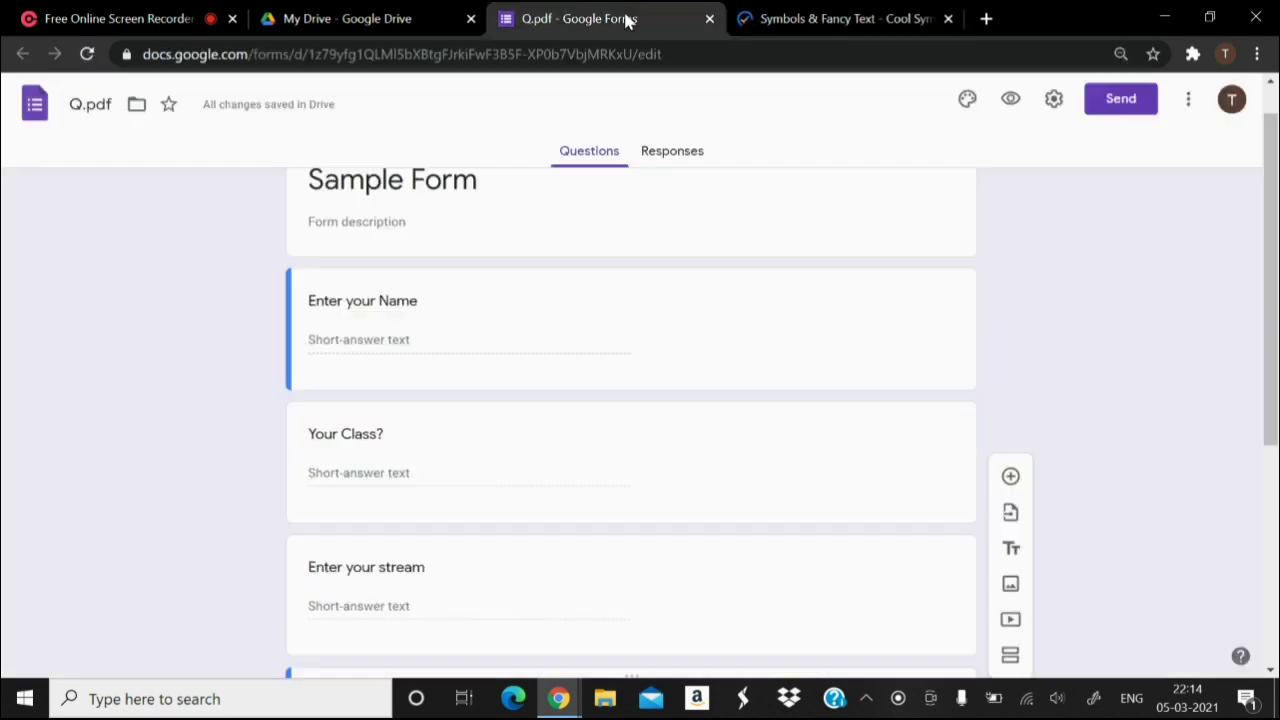
triple_click(312, 180)
key("ctrl+c")
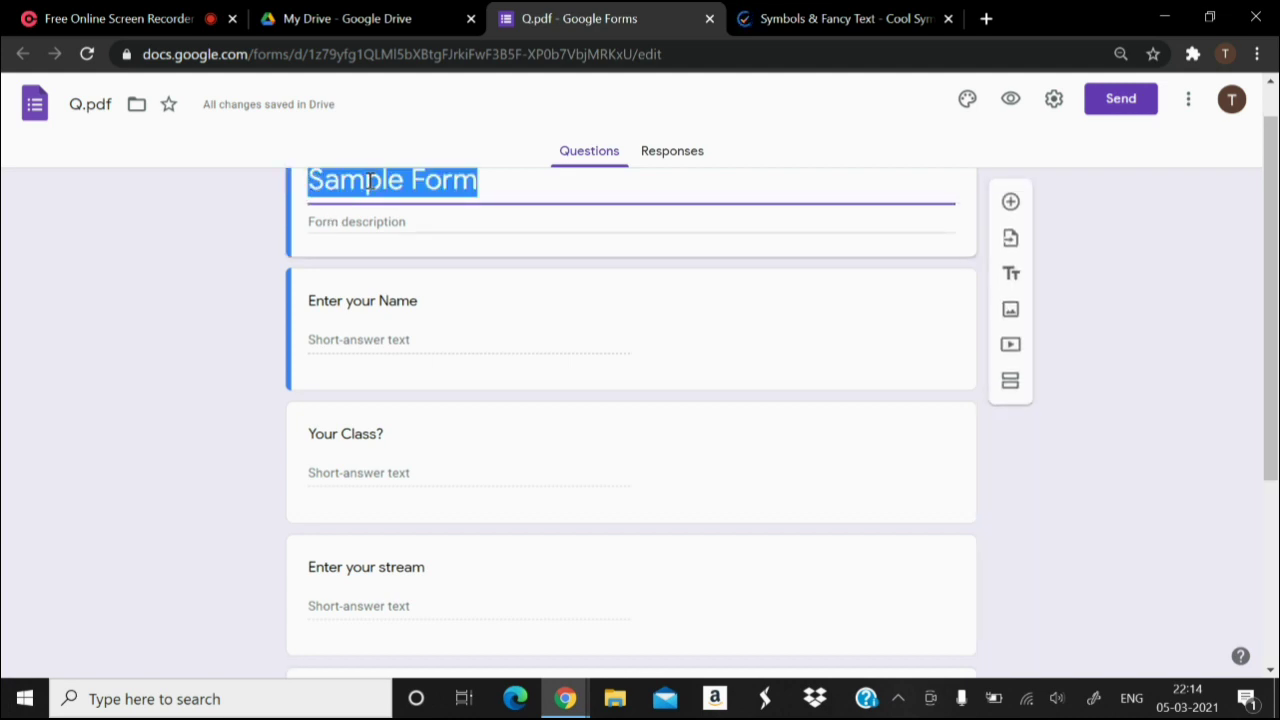
left_click(803, 27)
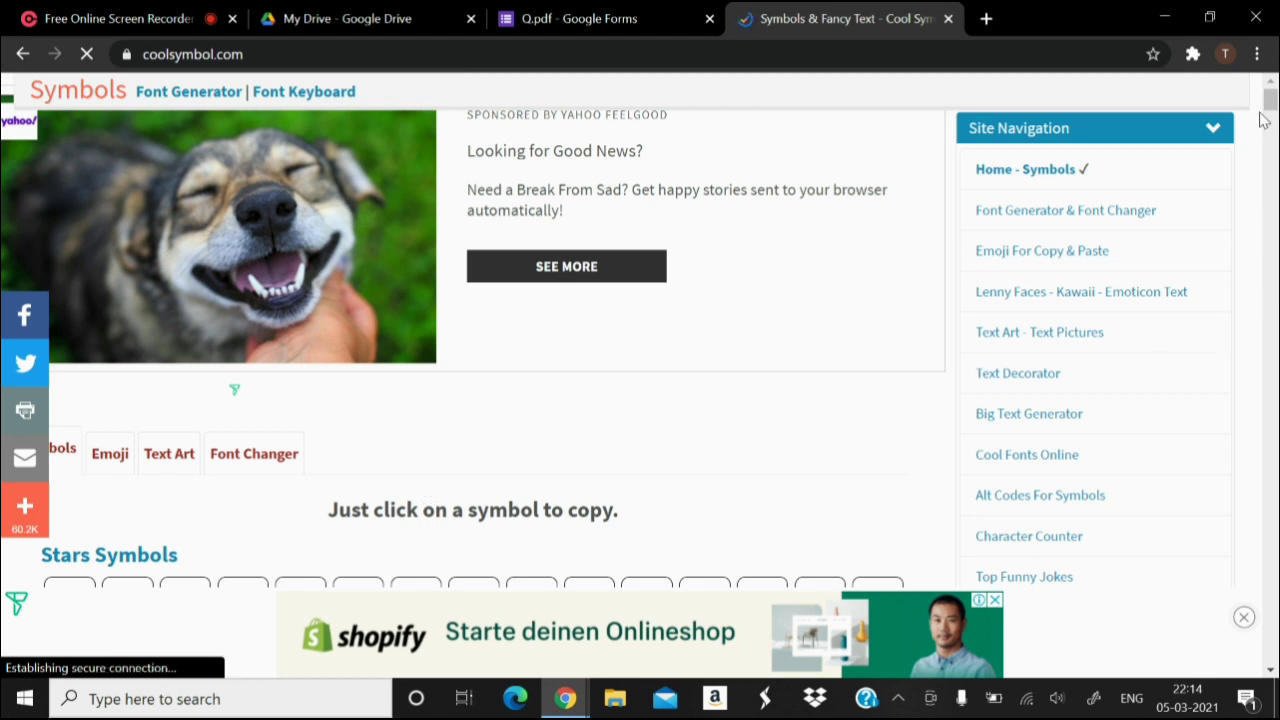
Paste 'Sample Form' into the Font Generator and copy its Fraktur Font version.
scroll(1268, 119, "down", 3)
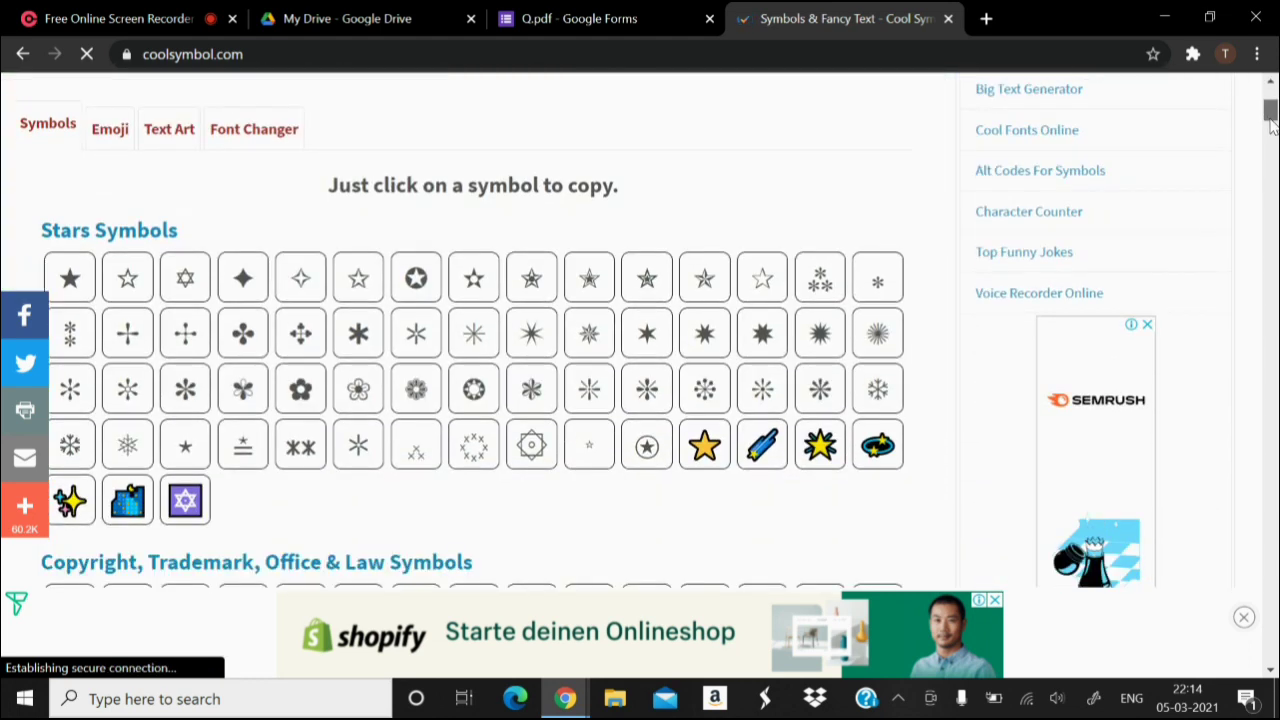
scroll(1270, 119, "up", 3)
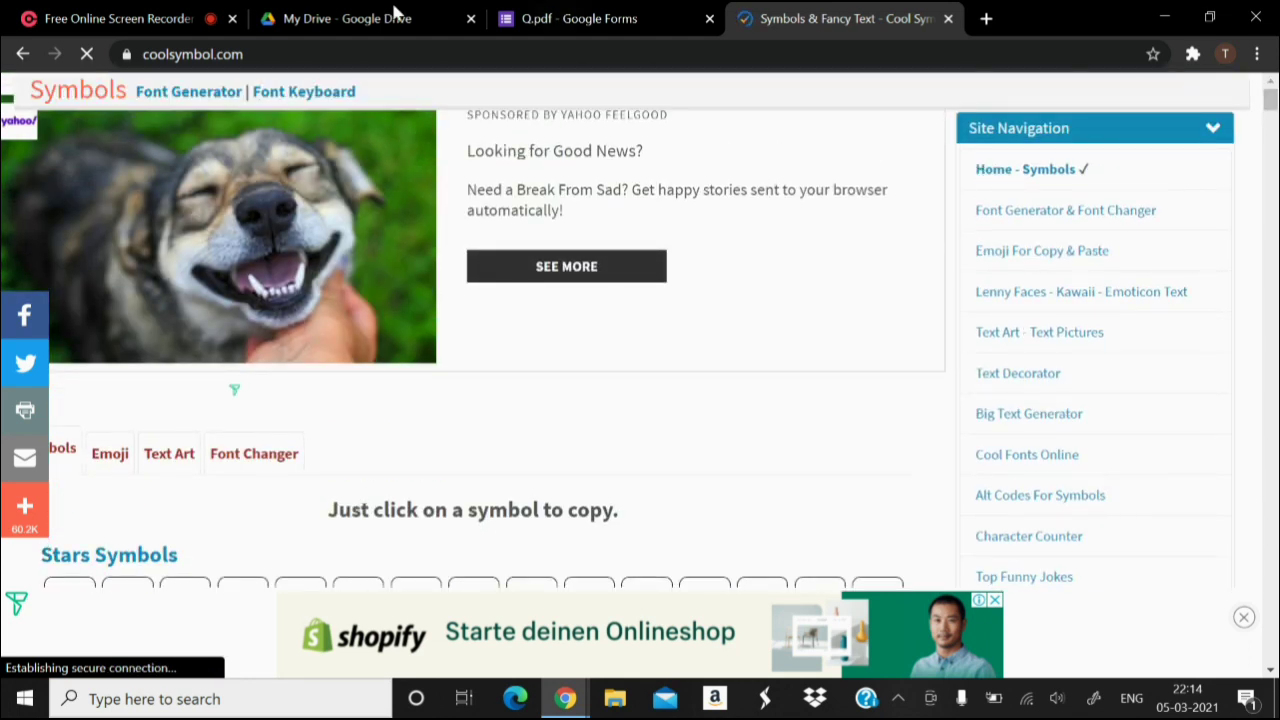
left_click(168, 99)
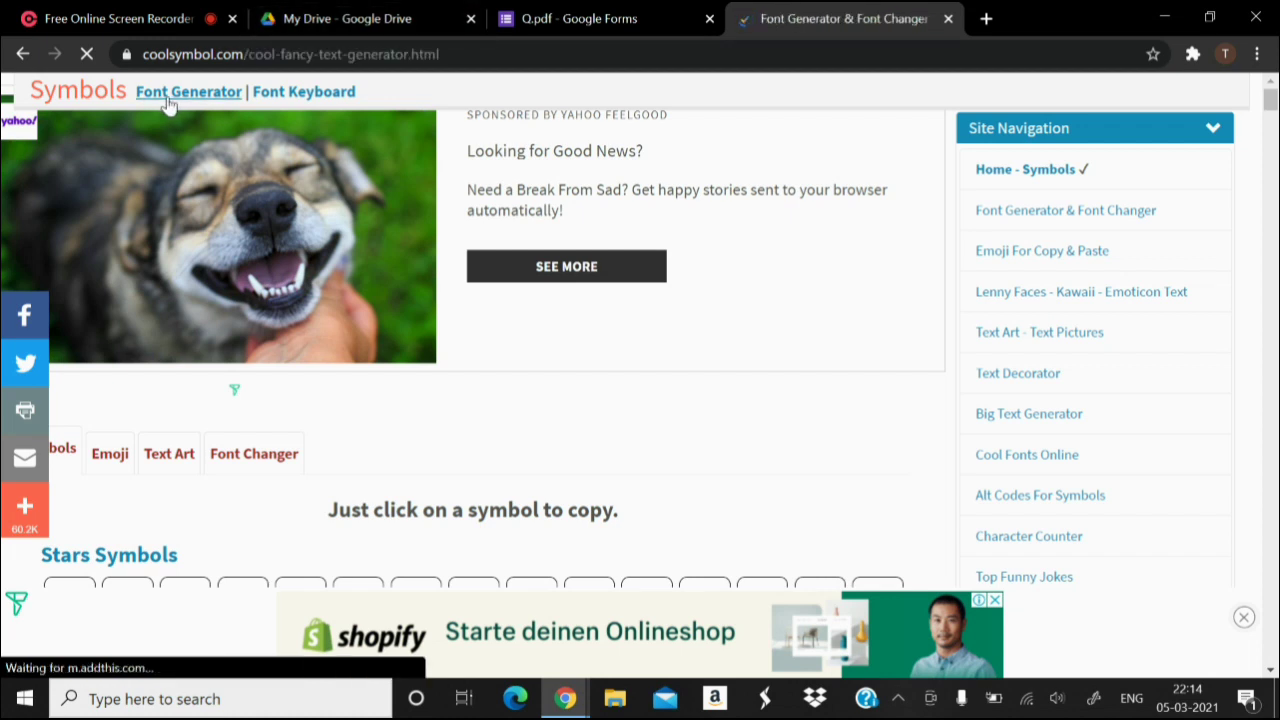
left_click(210, 431)
key("ctrl+v")
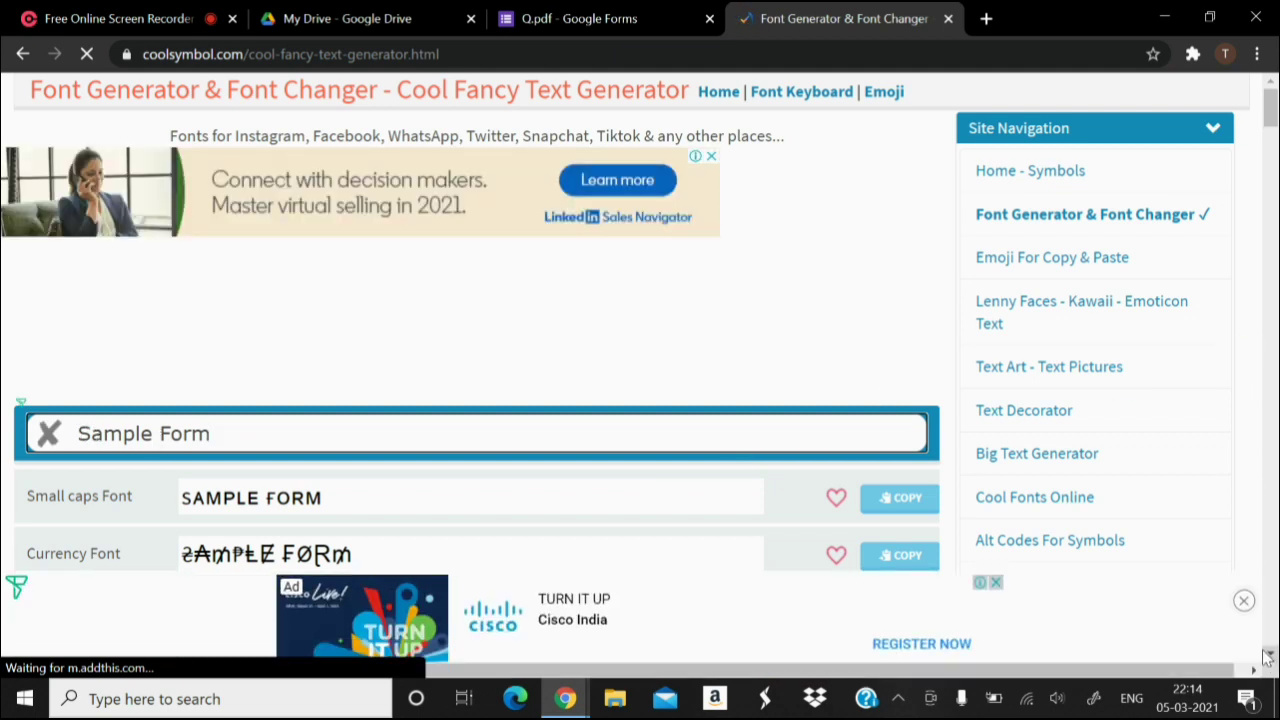
left_click_drag(1271, 655, 1271, 655)
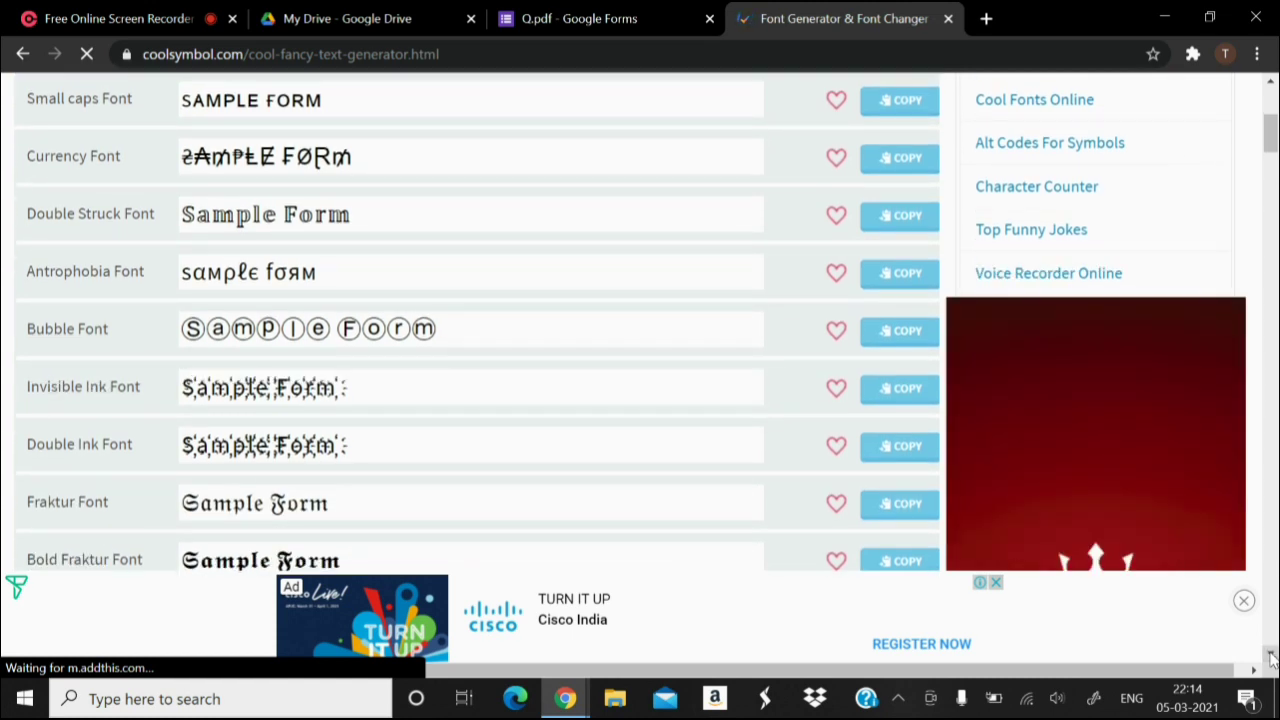
left_click(906, 509)
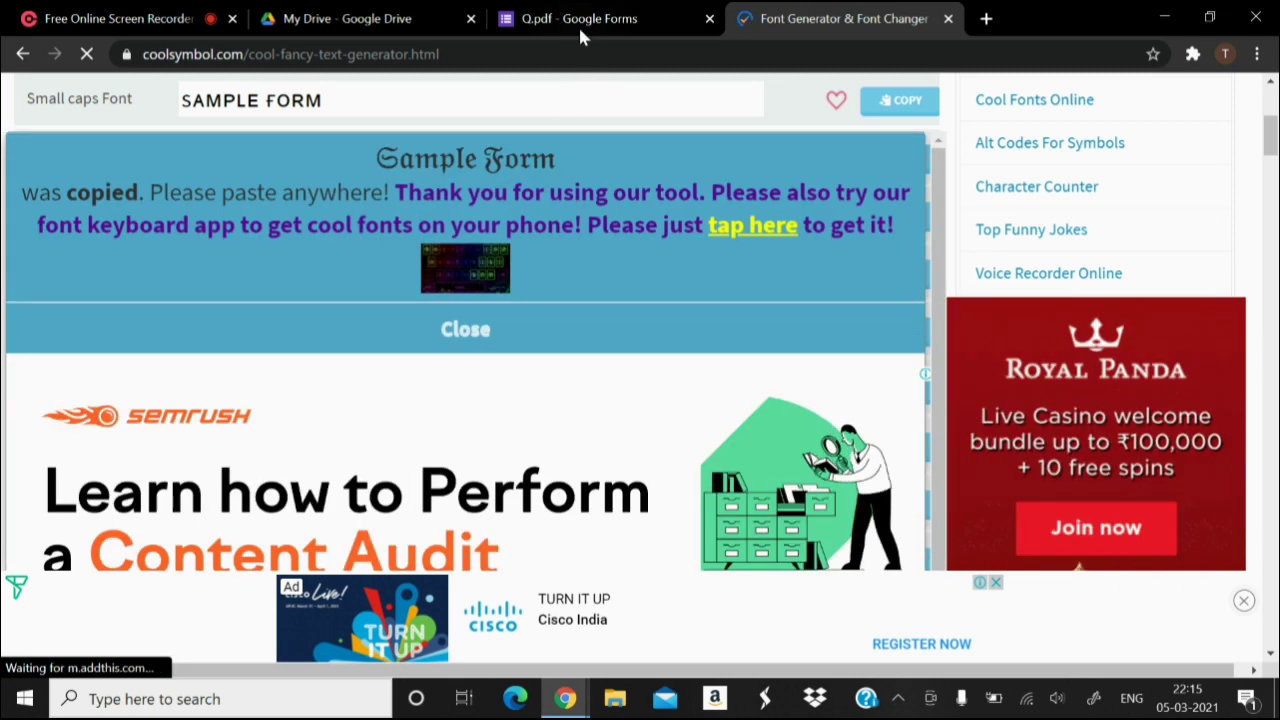
Replace the form title with the Fraktur 'Sample Form' and select the 'Enter your Name' question text.
left_click(574, 28)
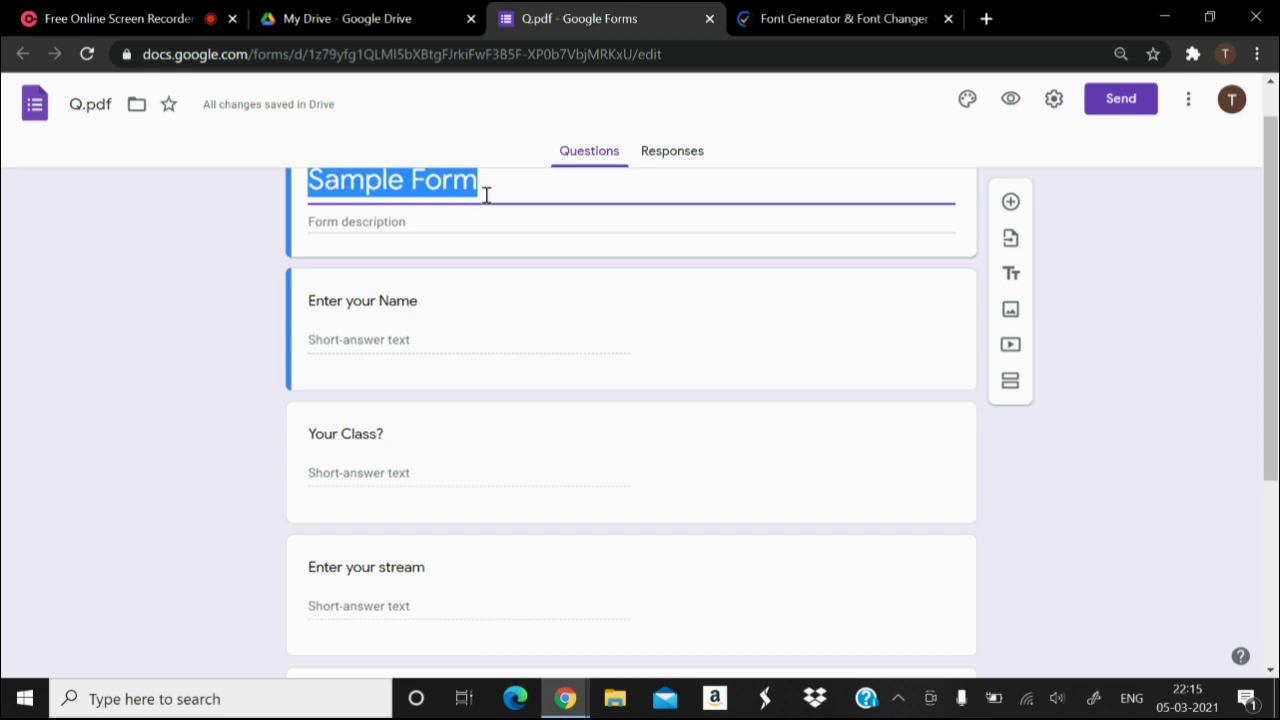
key("ctrl+v")
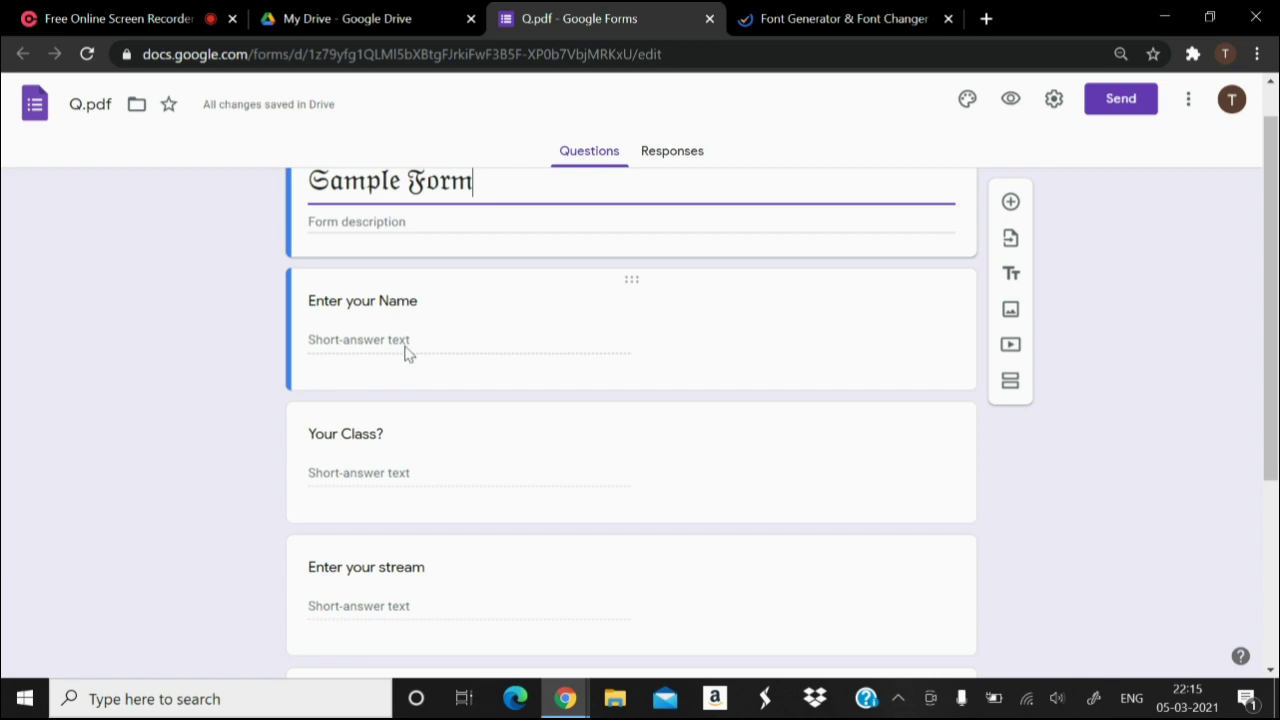
left_click(420, 301)
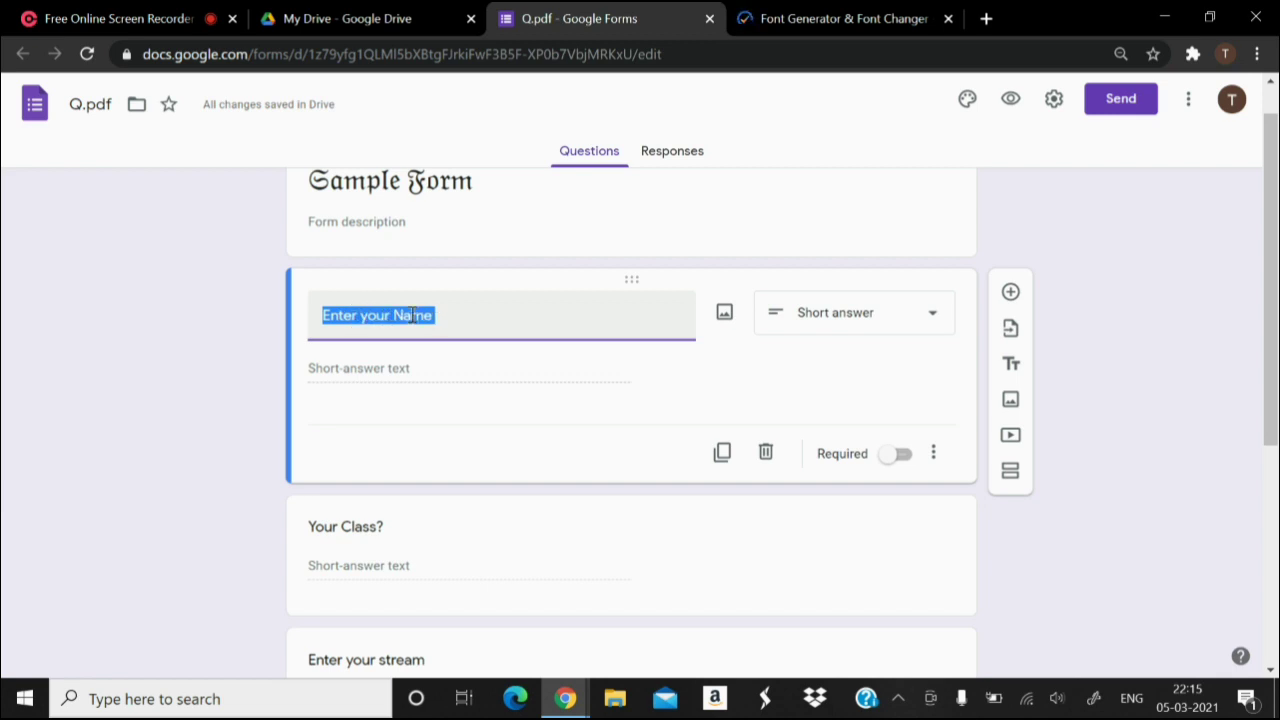
Reopen the Font Generator, paste 'Enter your Name', and copy its Manga Font version.
left_click(863, 20)
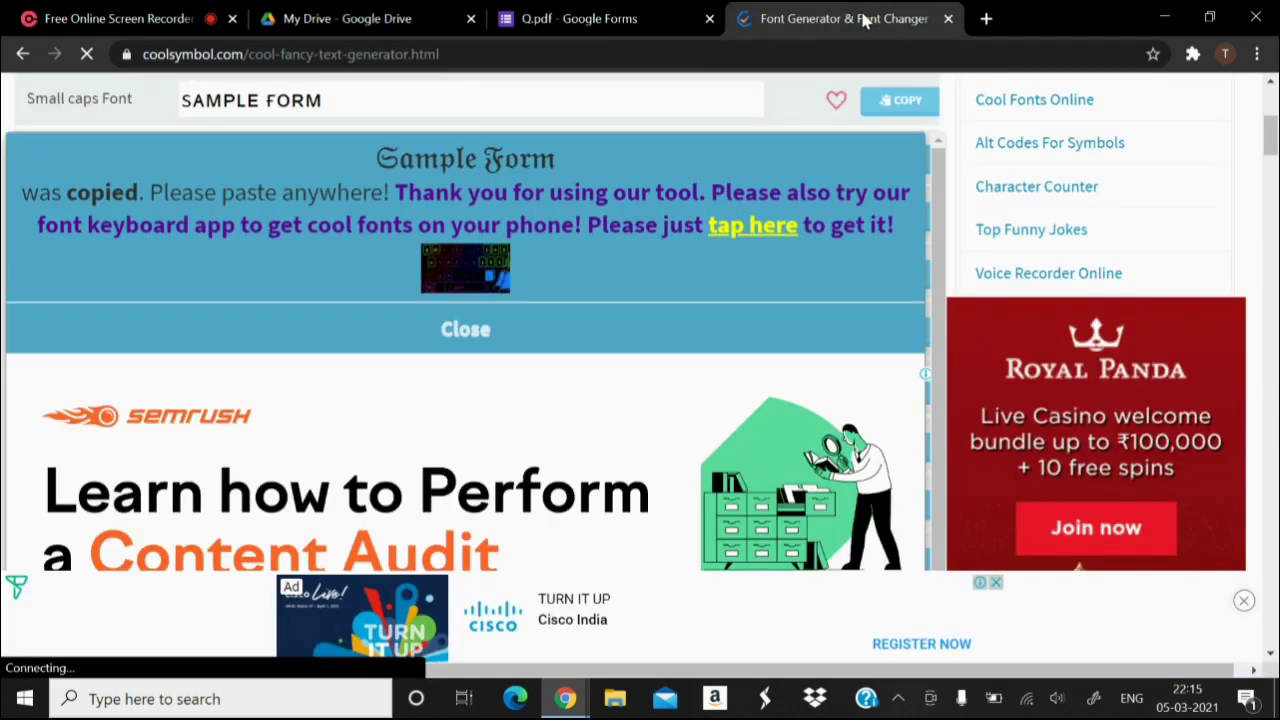
left_click(477, 329)
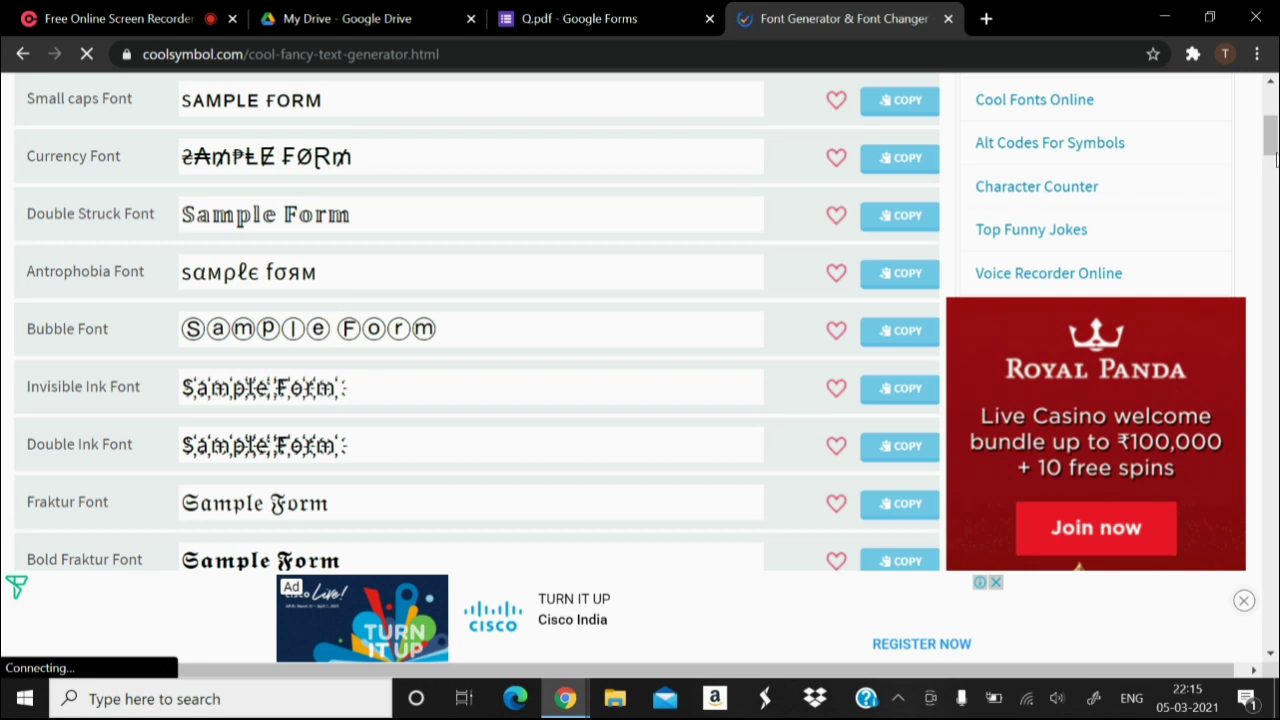
left_click_drag(1272, 150, 1272, 122)
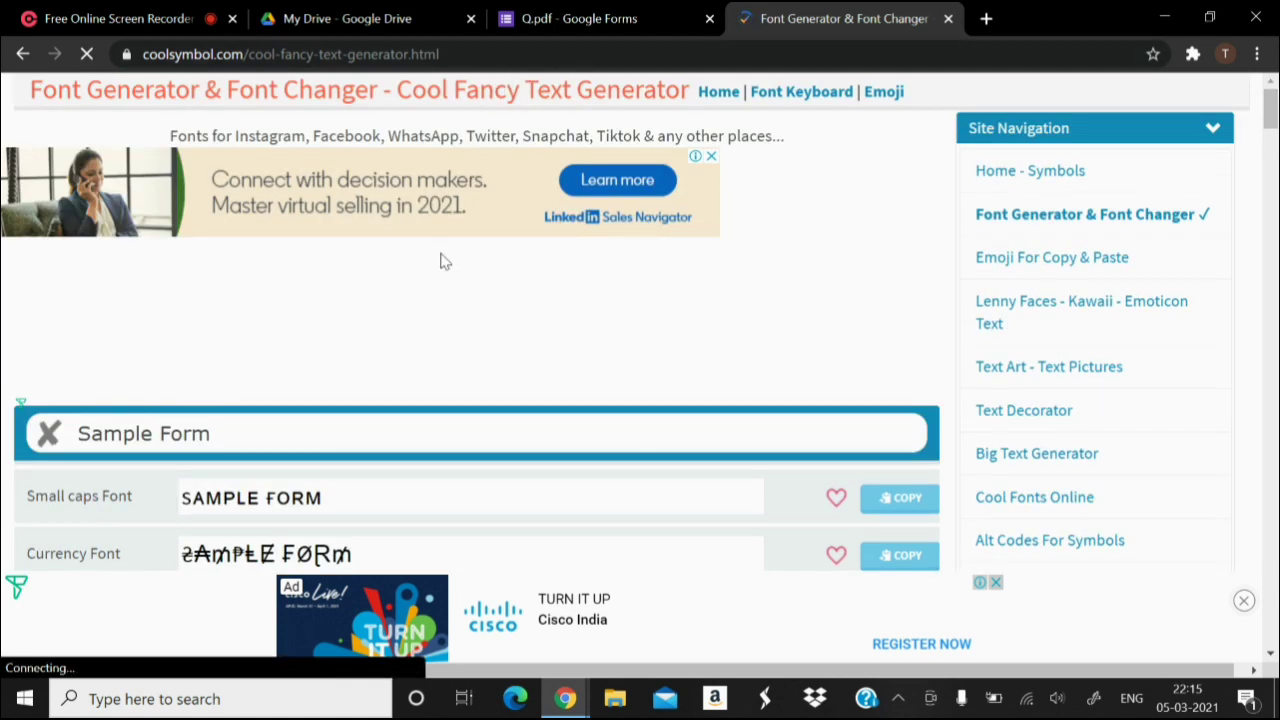
left_click(20, 56)
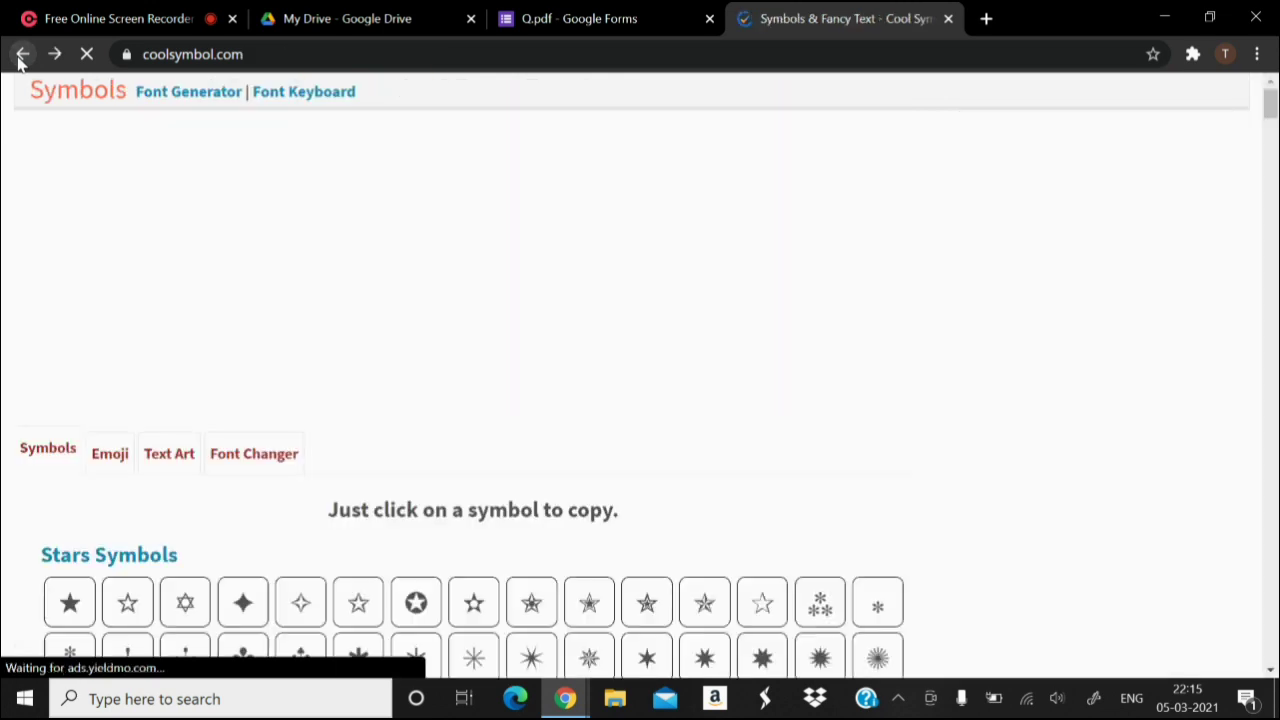
left_click(190, 96)
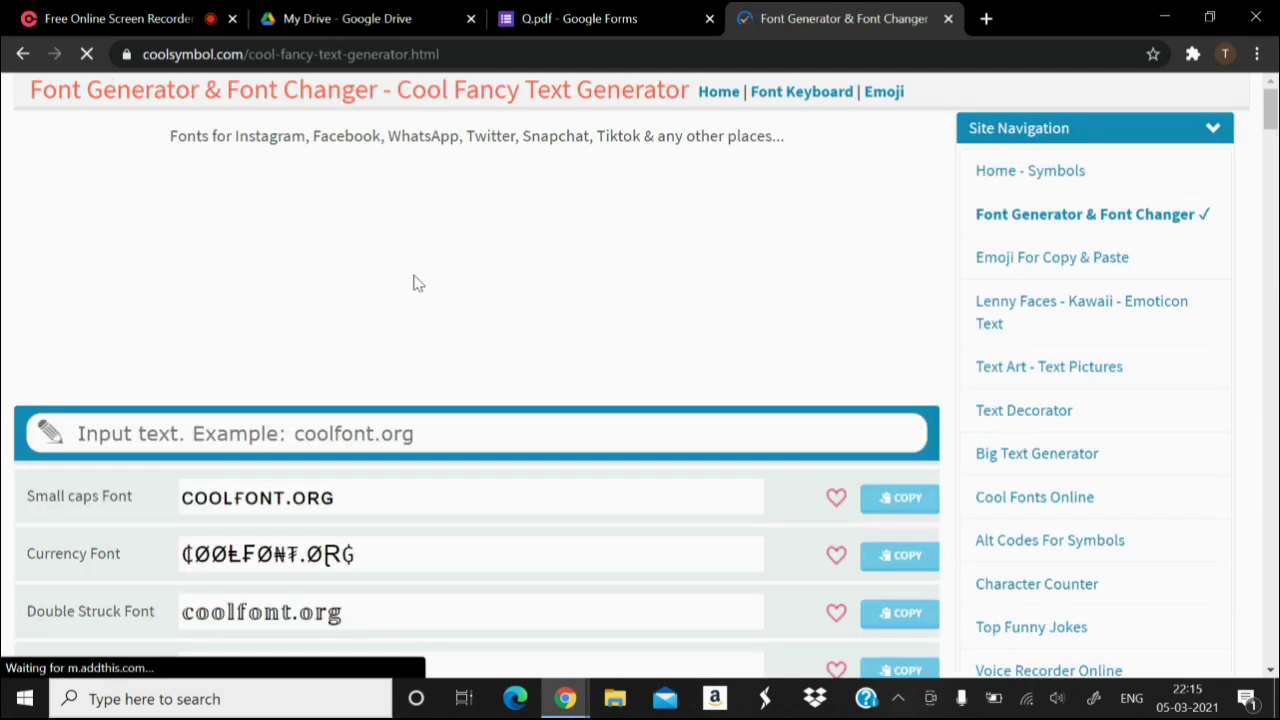
left_click(312, 434)
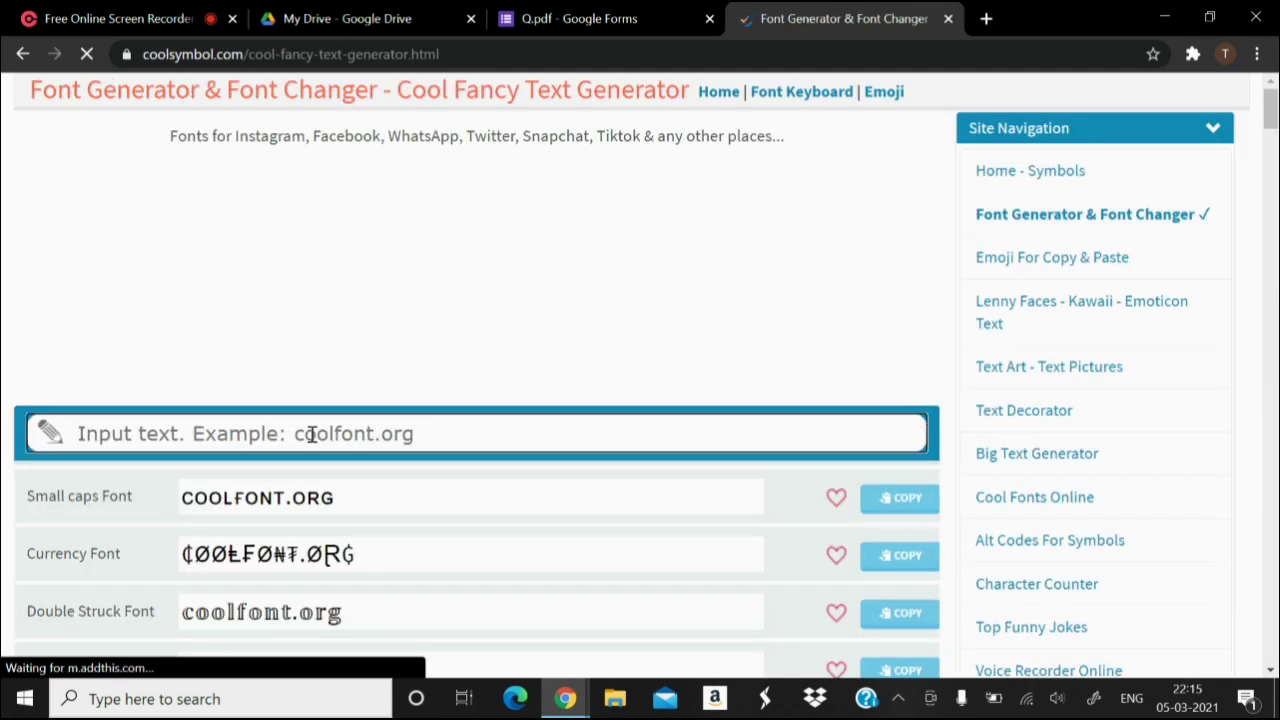
key("ctrl+v")
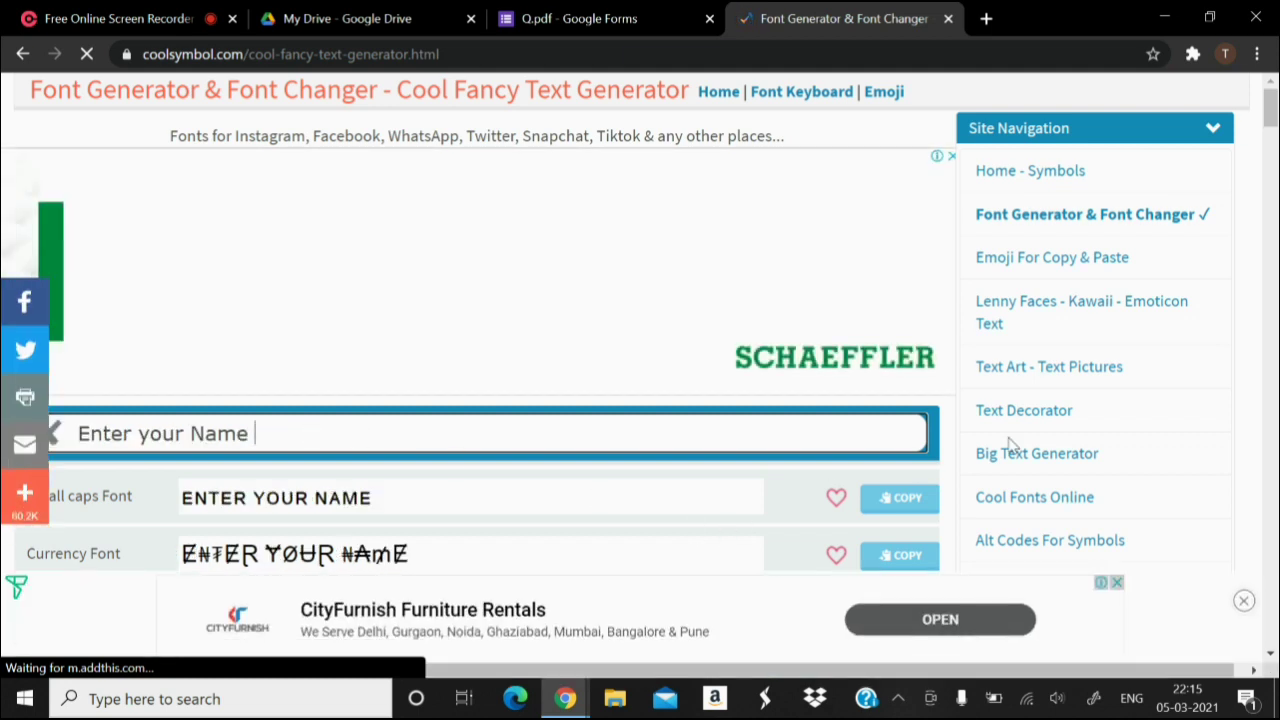
left_click(1271, 653)
left_click_drag(1271, 653, 1271, 653)
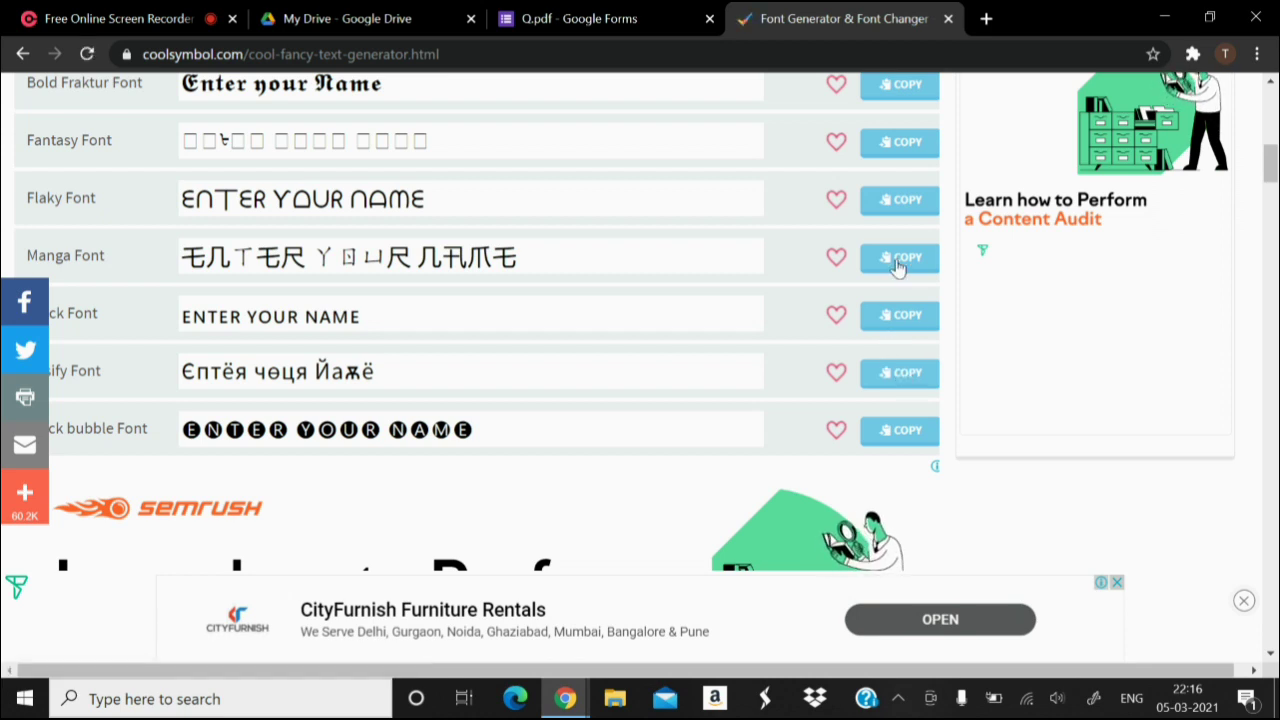
left_click(897, 256)
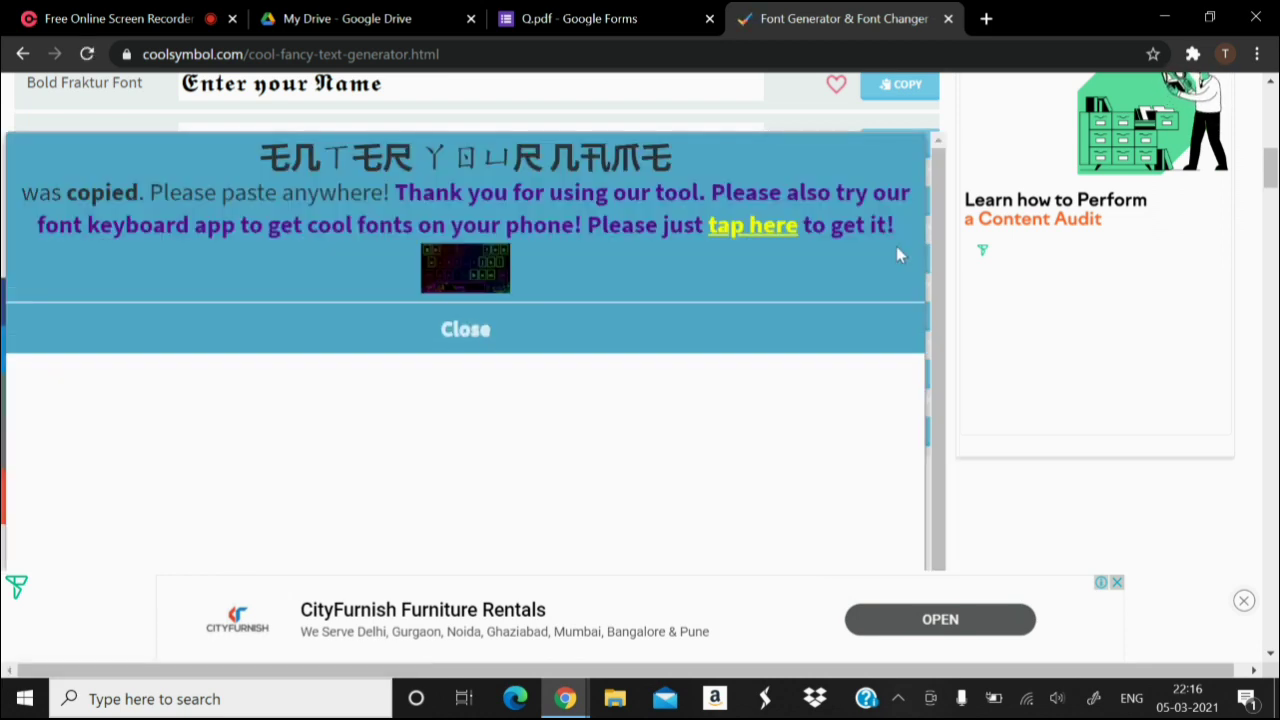
Paste the Manga-font 'Enter your Name' over the first question title.
left_click(577, 19)
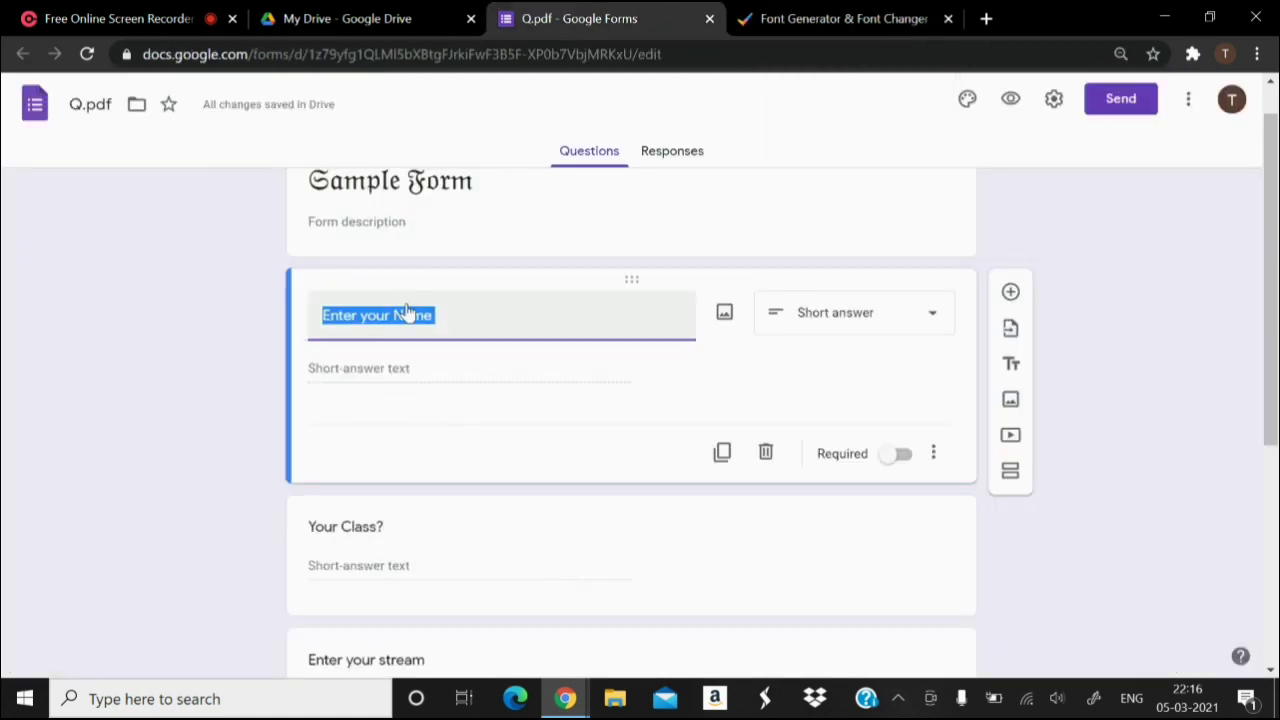
key("ctrl+v")
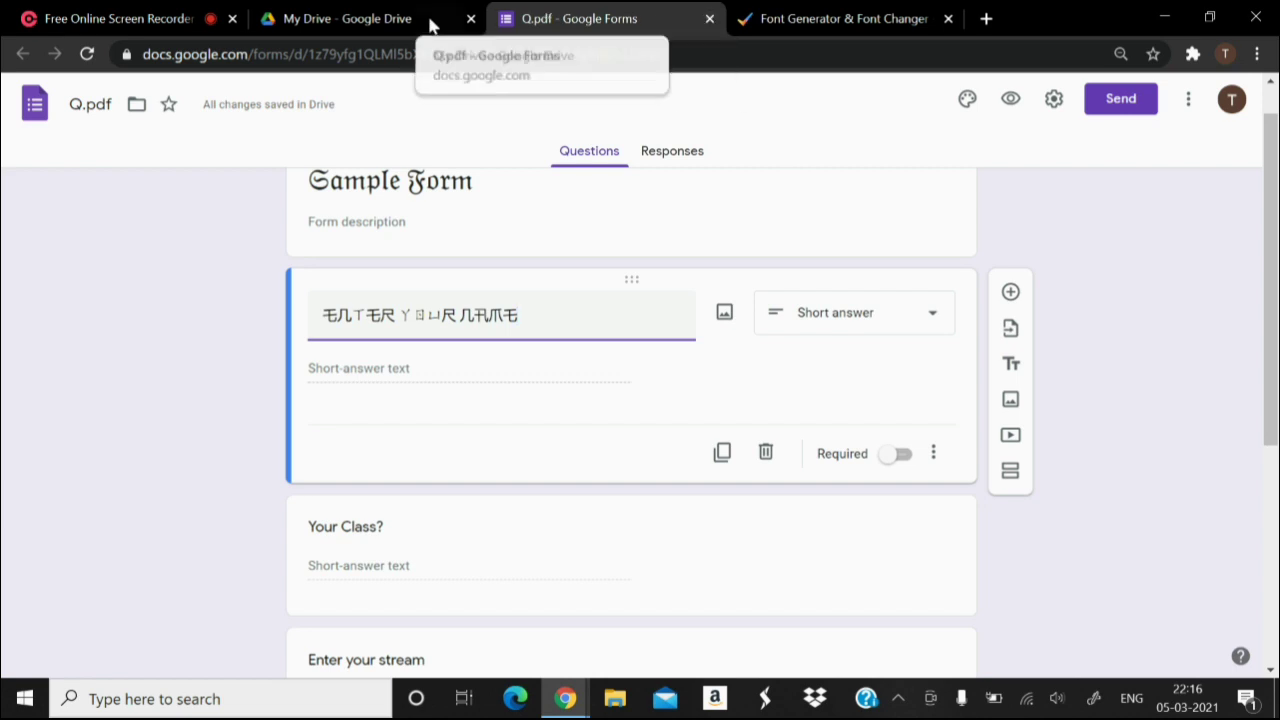
Open the Rename box for 'Class XII (Computer Science) Chapterwise MCQ-1.pdf' in My Drive.
left_click(362, 21)
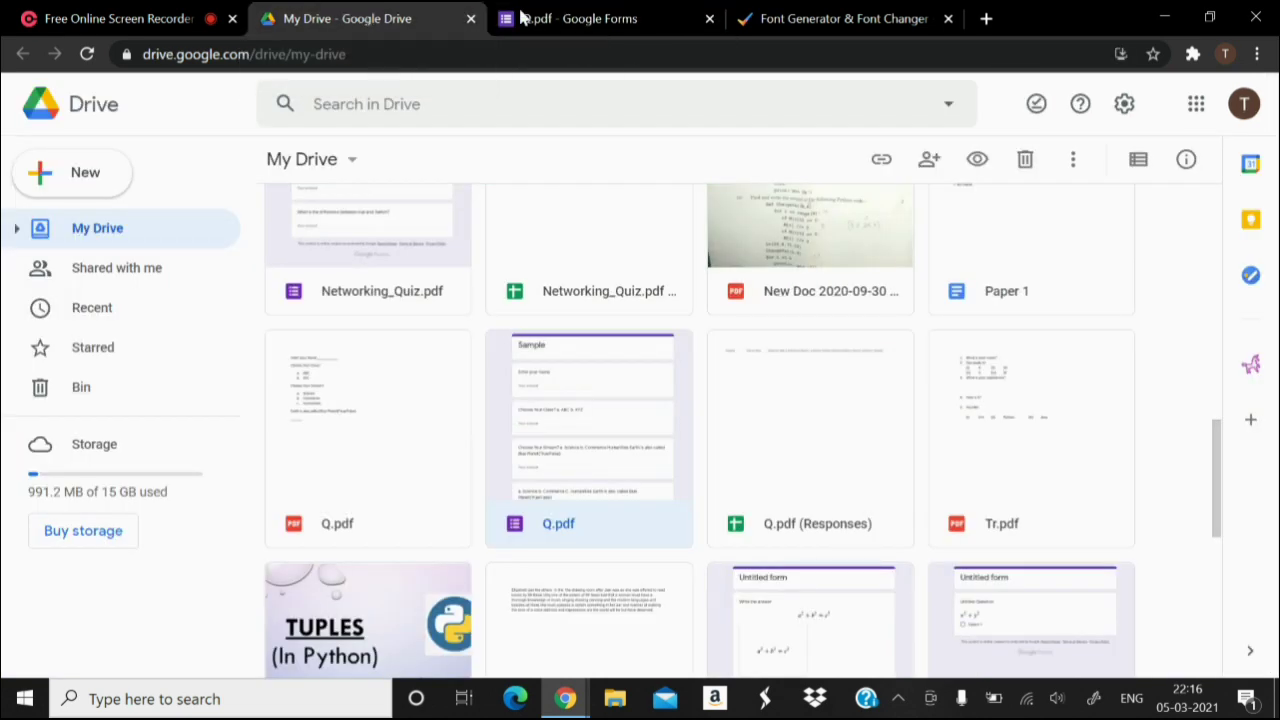
left_click_drag(1218, 490, 1215, 245)
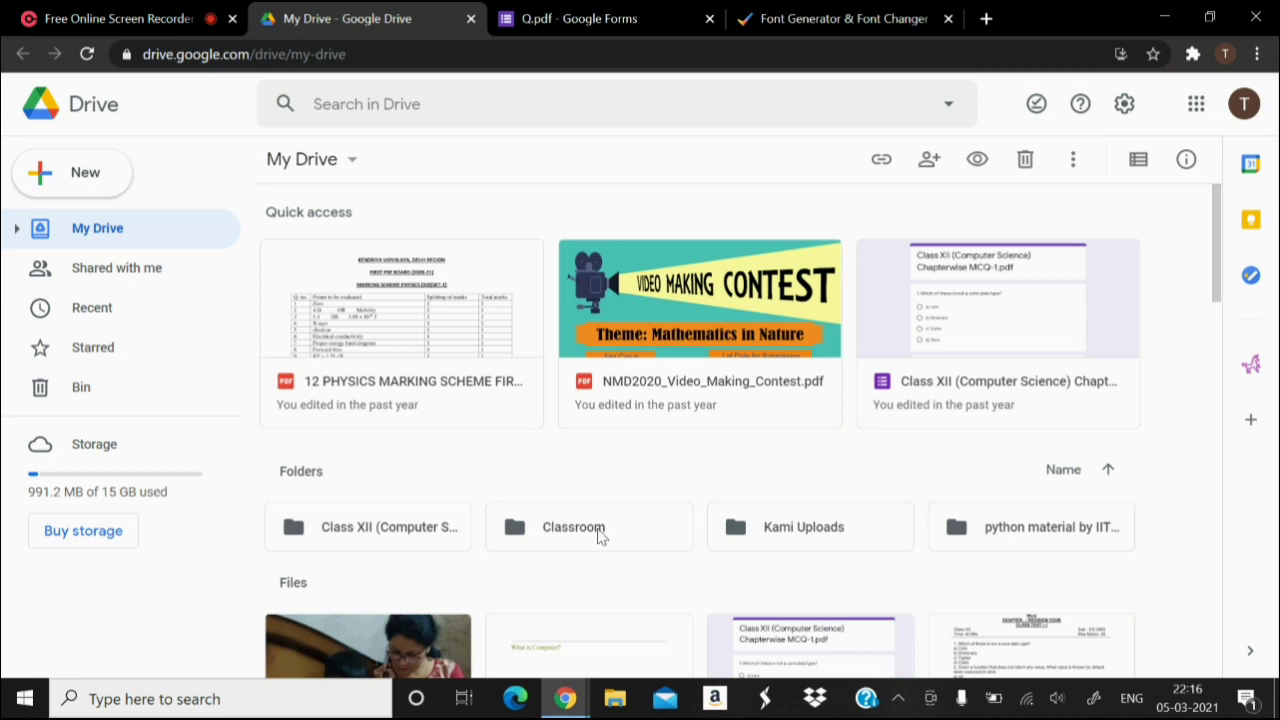
left_click(363, 537)
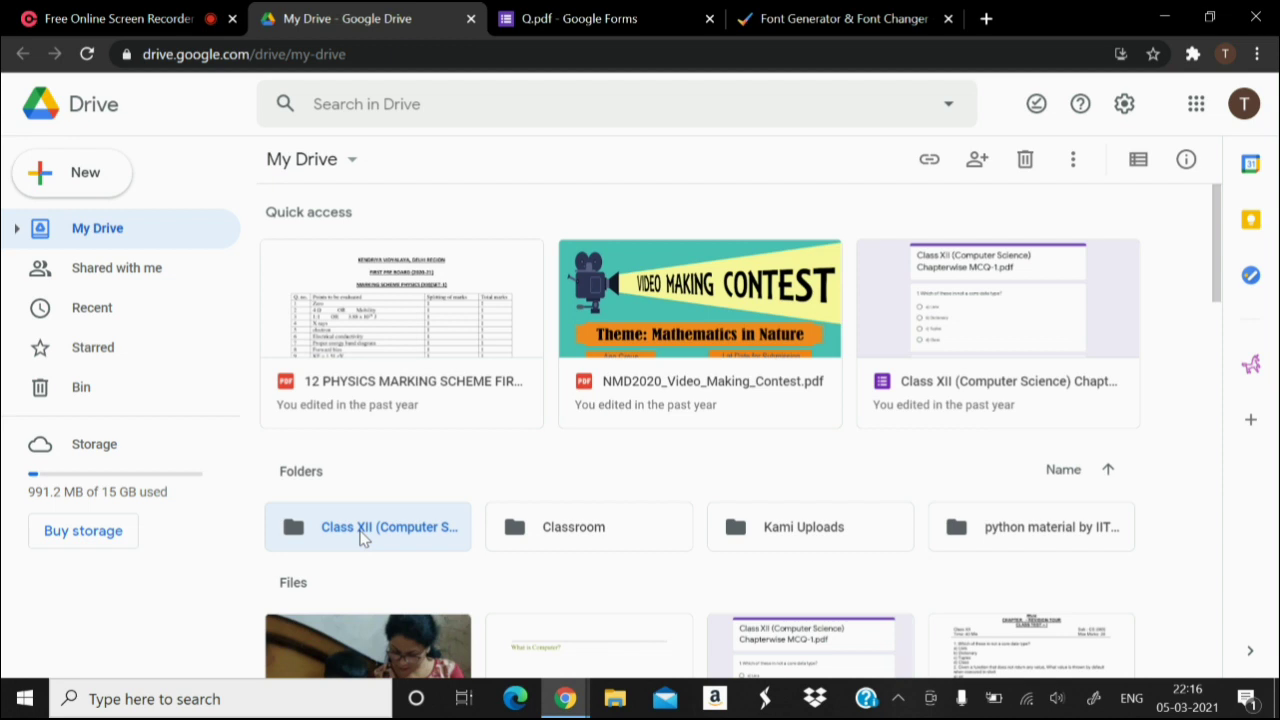
right_click(363, 537)
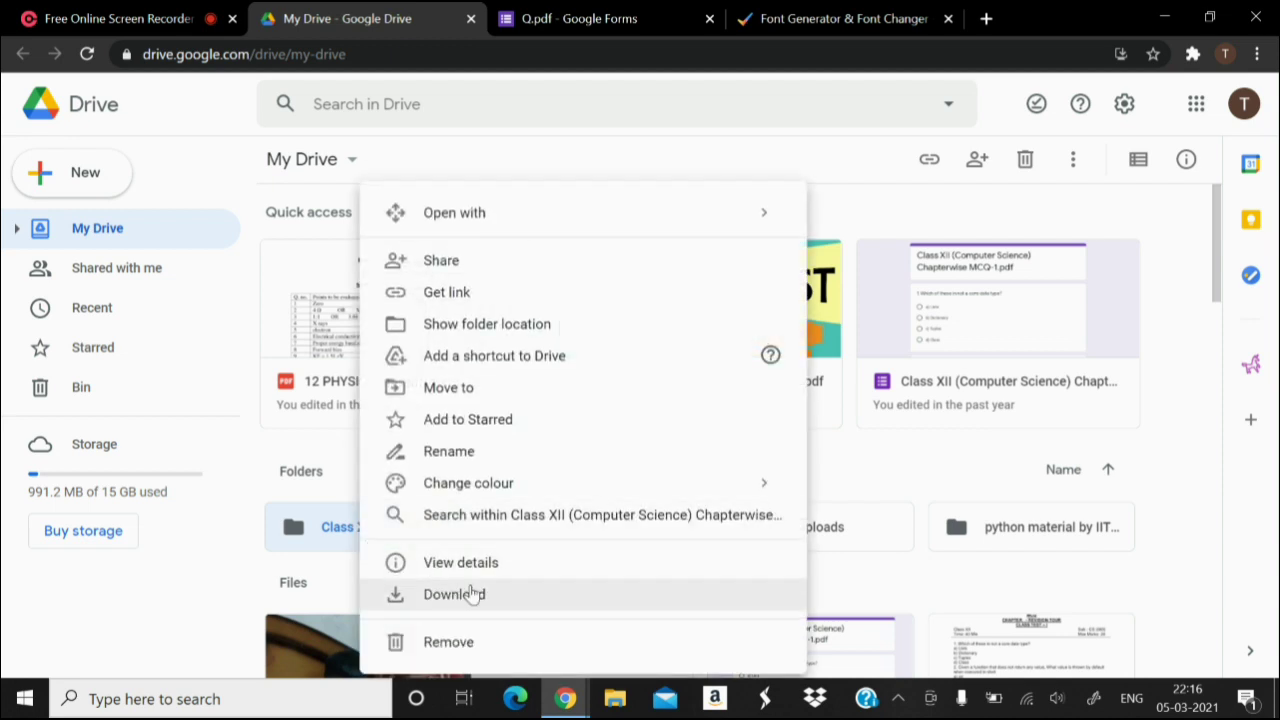
left_click(450, 455)
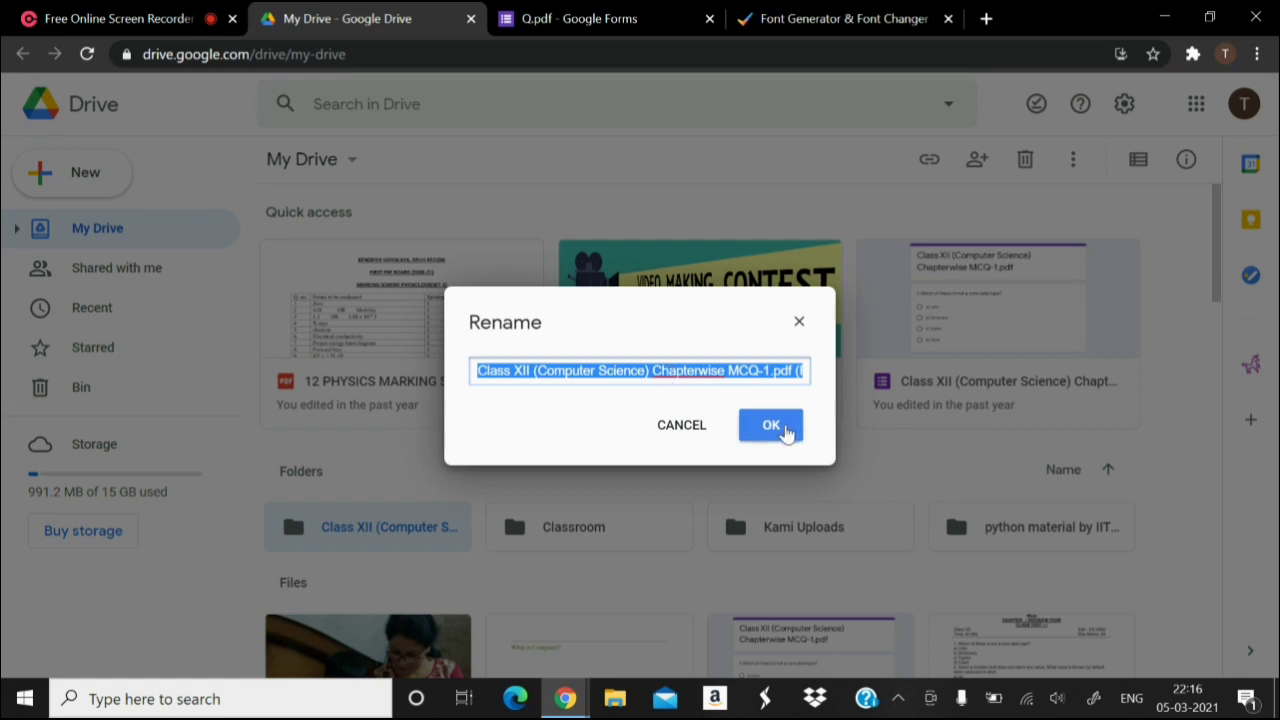
Replace the generator text with the Class XII folder's full name and copy its Currency Font version.
left_click(838, 24)
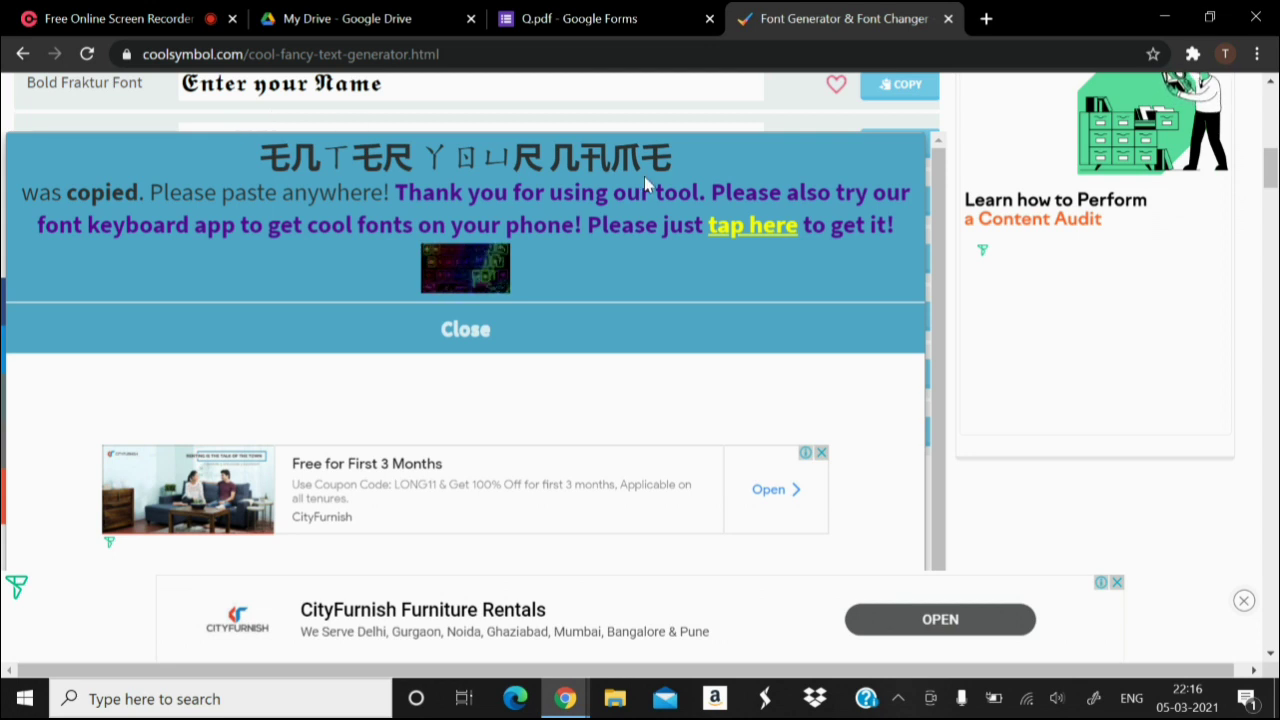
left_click(455, 333)
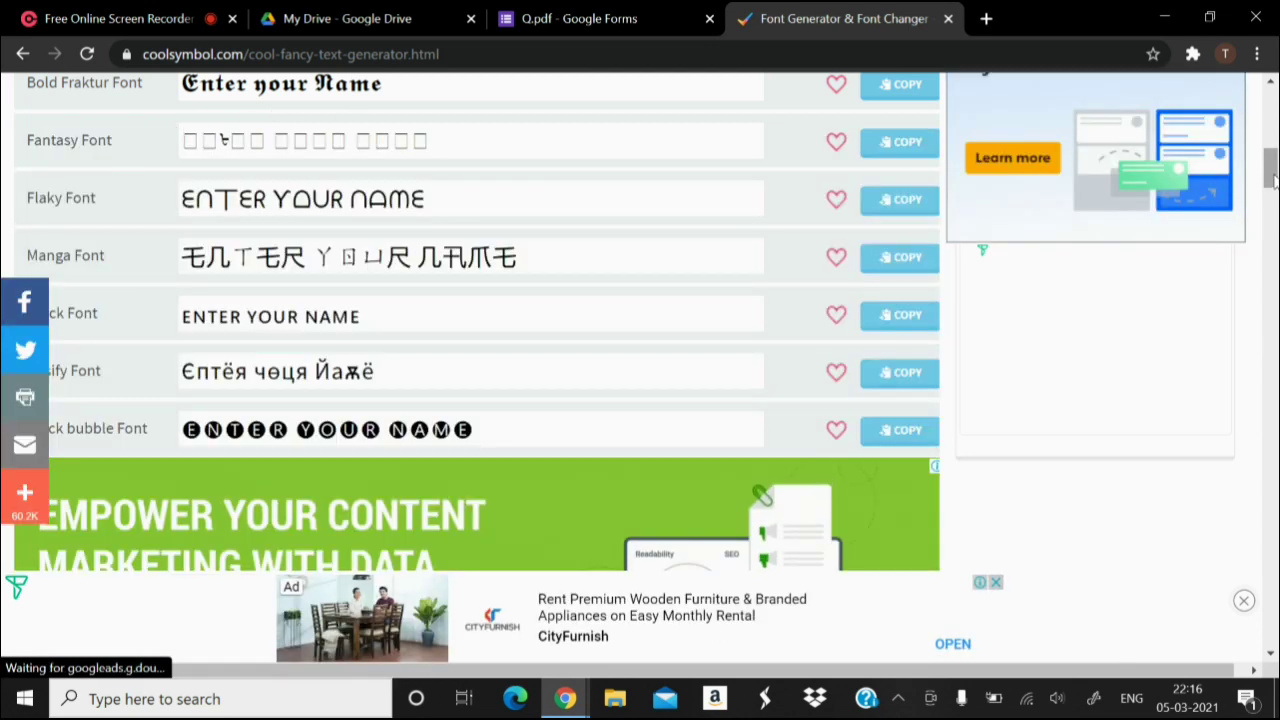
left_click_drag(1272, 178, 1272, 108)
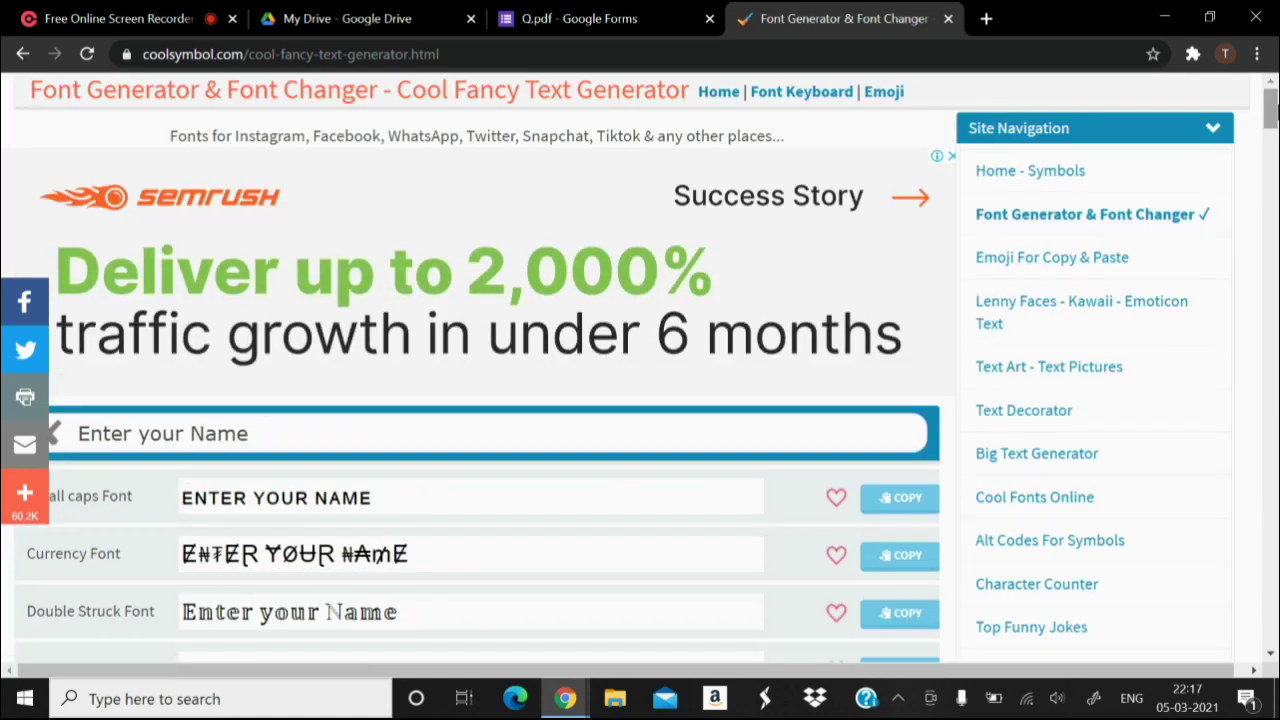
left_click(233, 425)
left_click_drag(251, 433, 62, 442)
key("BackSpace")
key("ctrl+v")
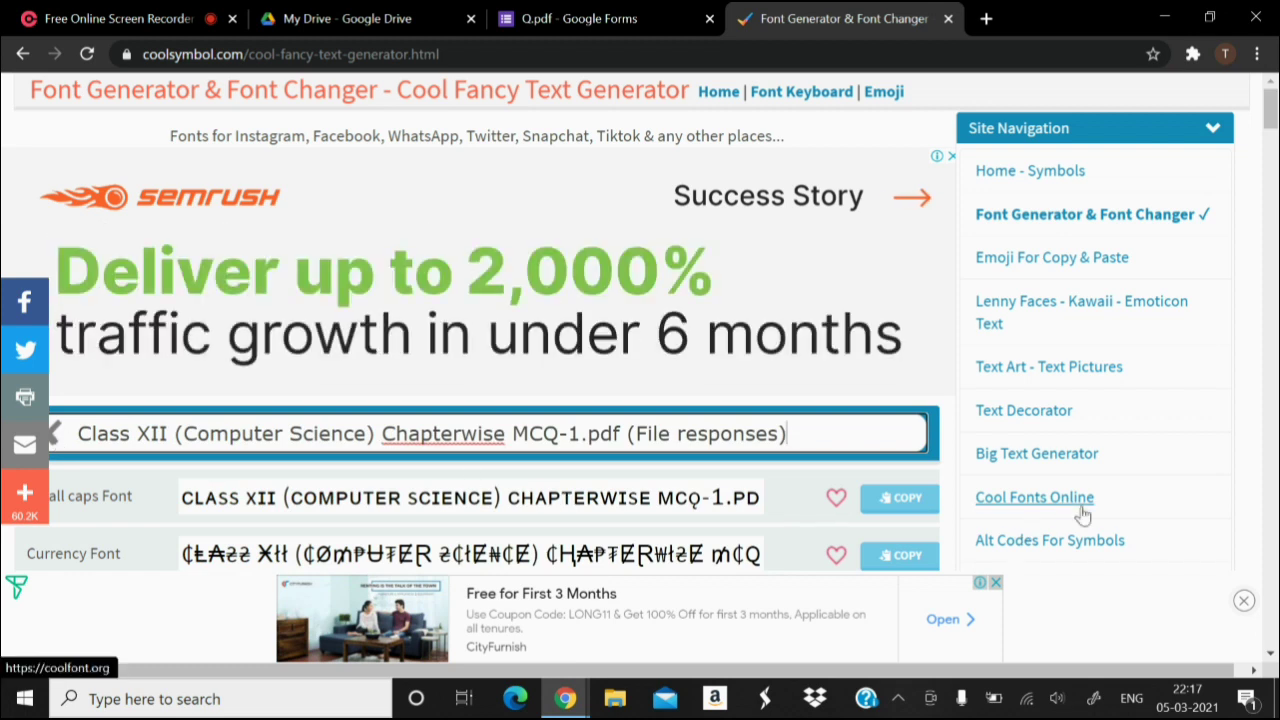
left_click(1270, 657)
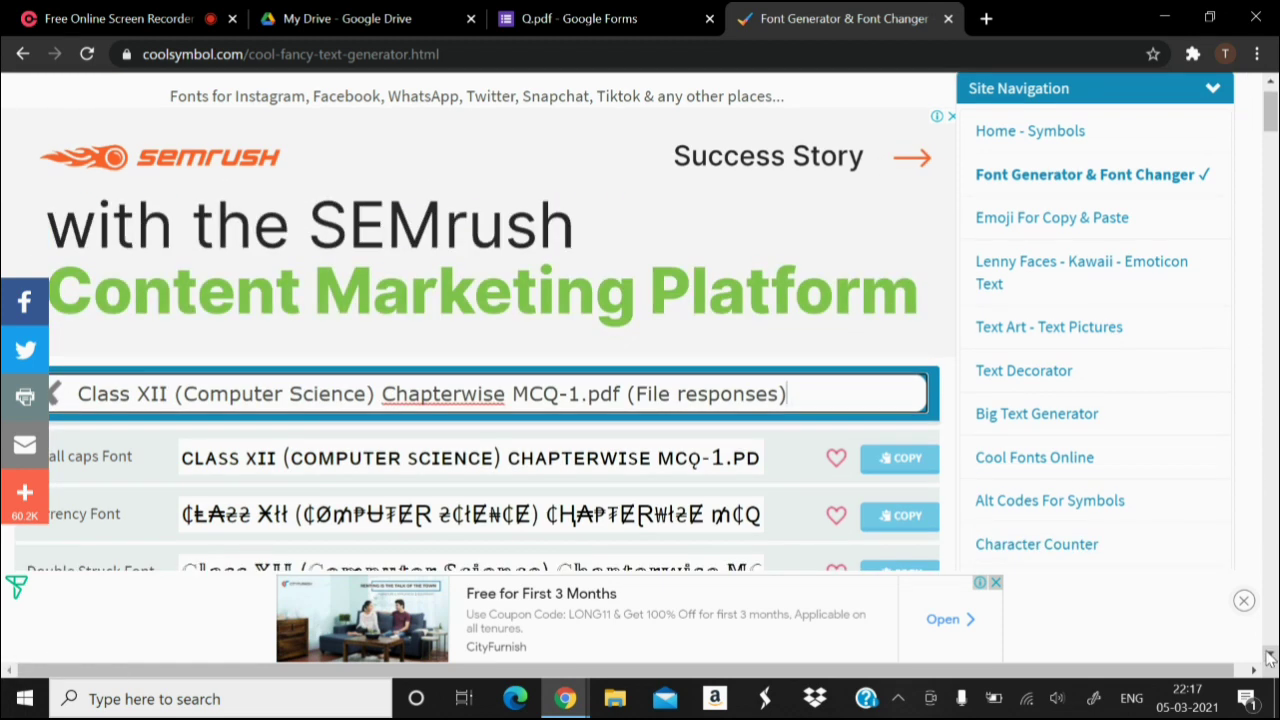
scroll(1270, 657, "down", 5)
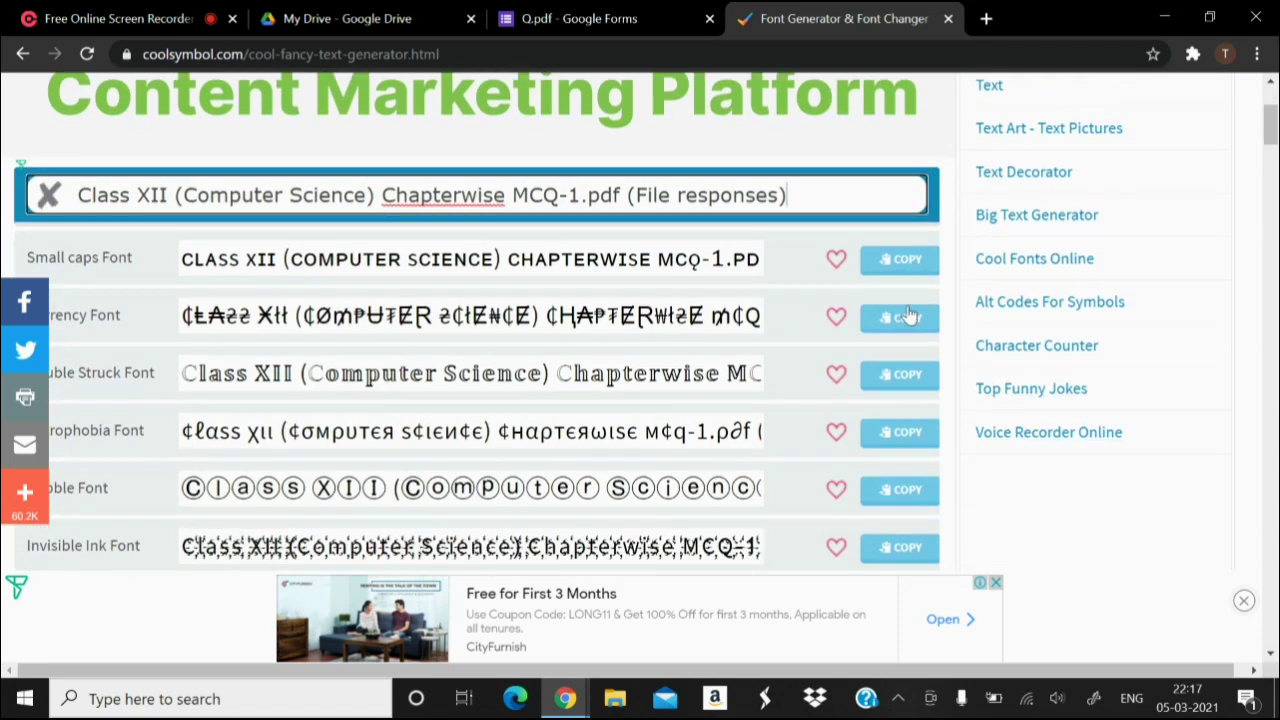
left_click(905, 316)
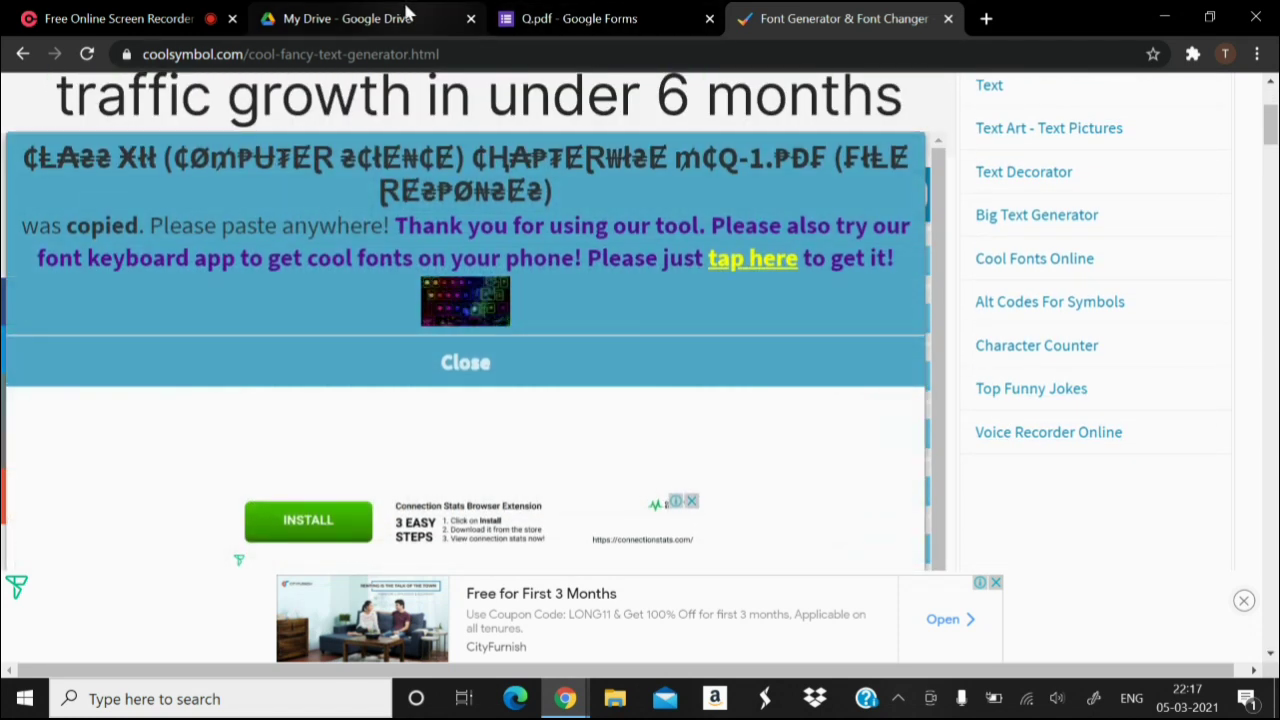
Rename the Class XII folder to its Currency-font name, then select the Classroom folder.
left_click(394, 17)
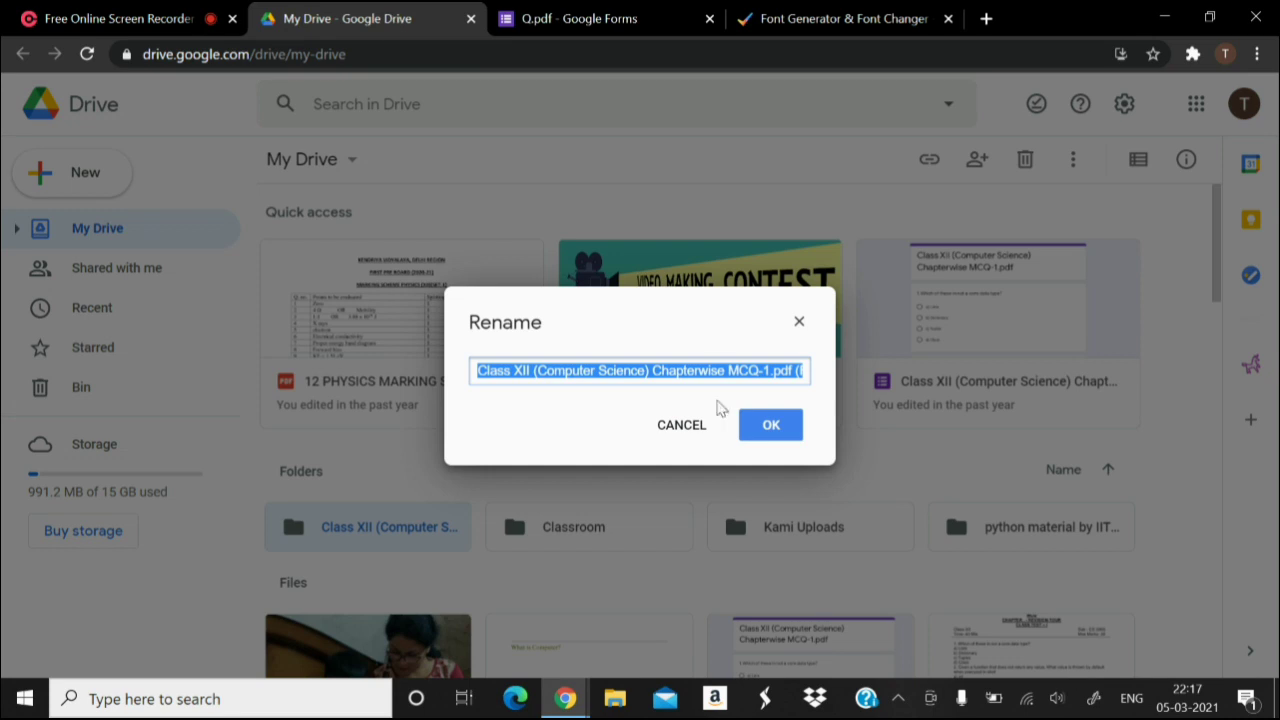
key("ctrl+v")
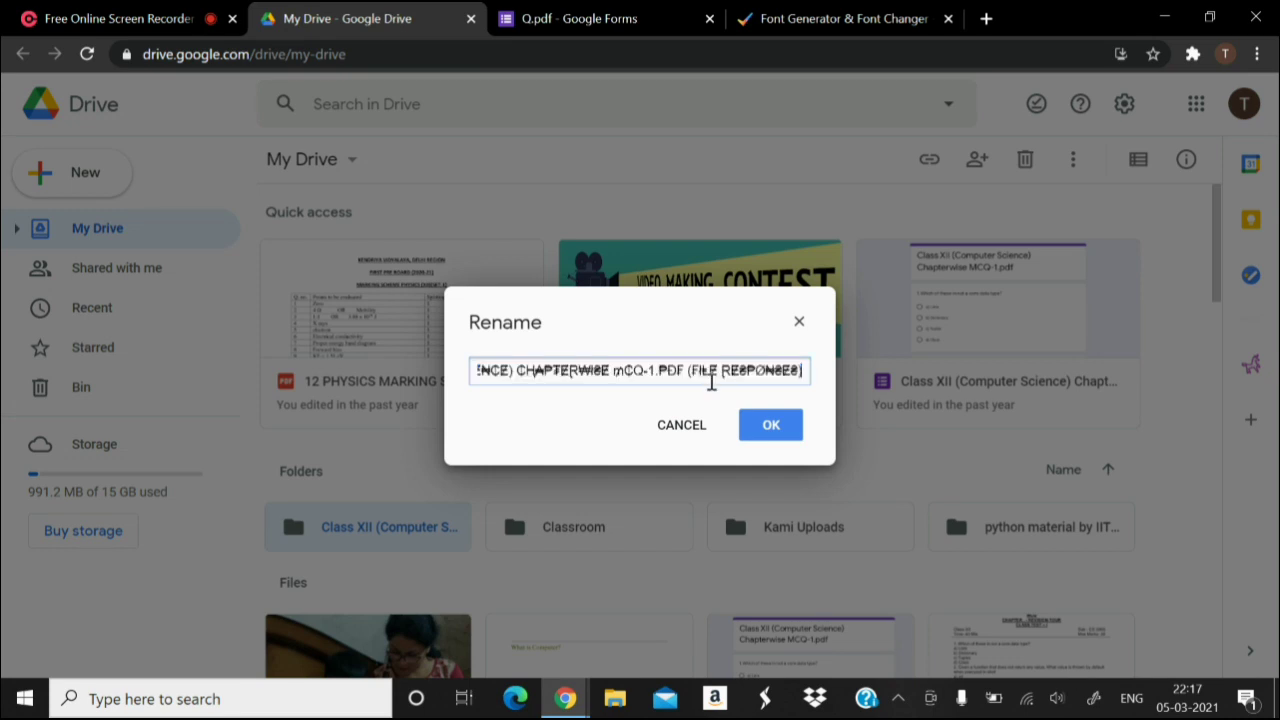
left_click(776, 427)
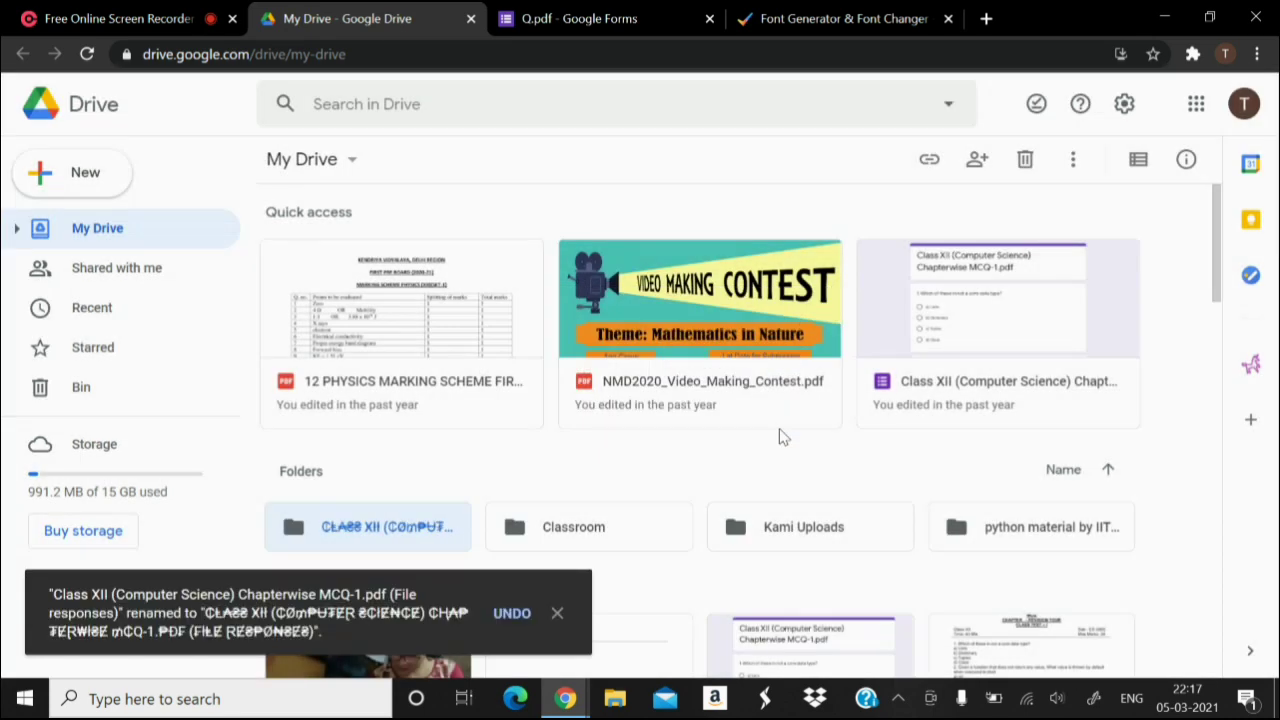
left_click(557, 613)
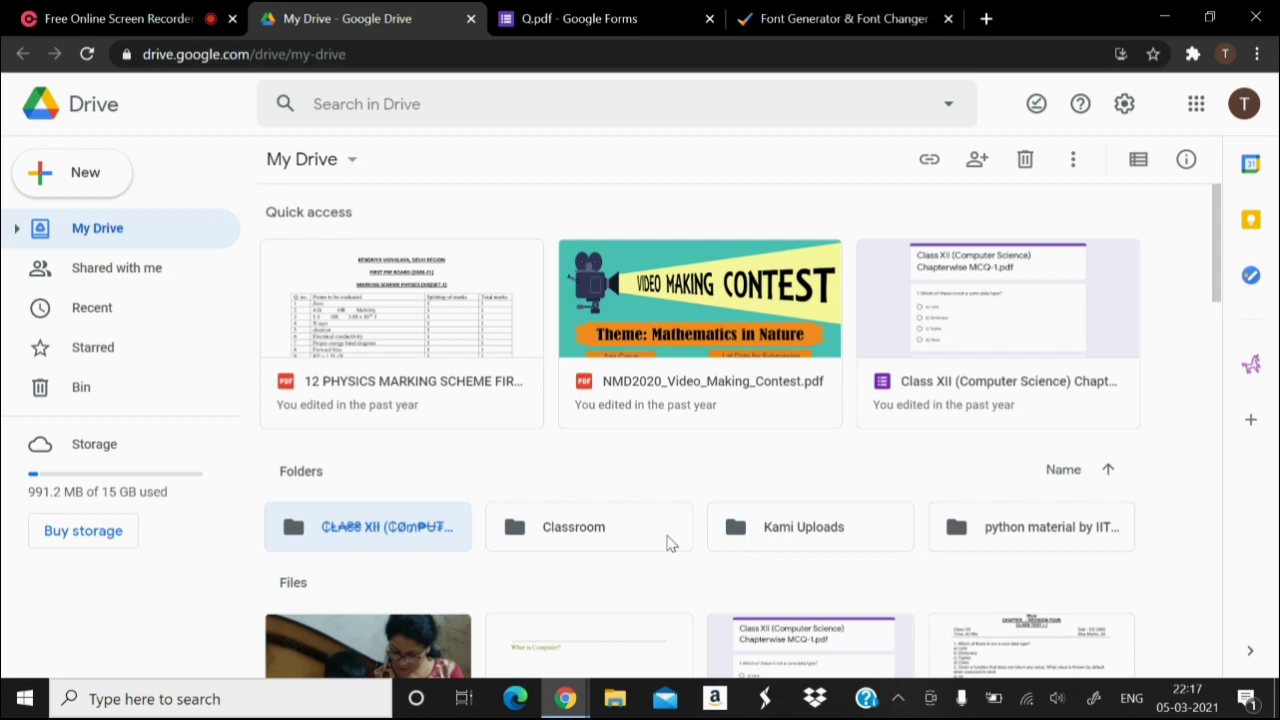
left_click(575, 540)
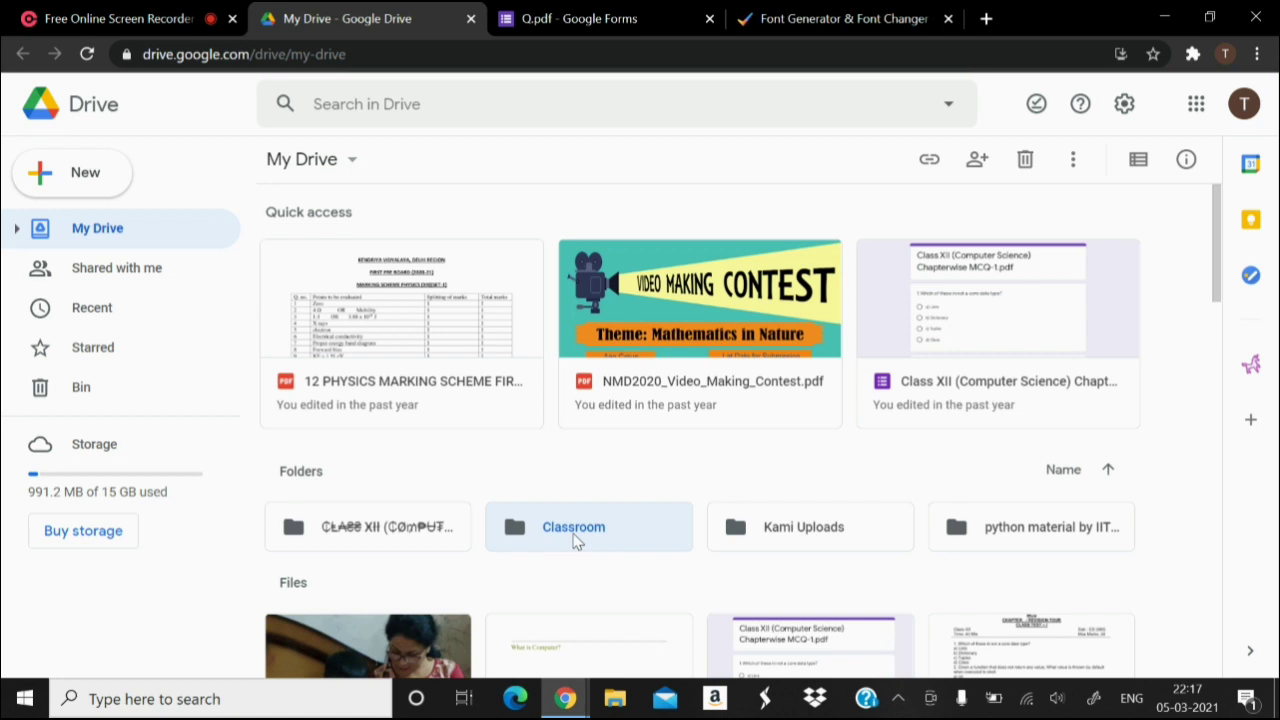
Open the Rename box for the Classroom folder from its context menu.
right_click(575, 540)
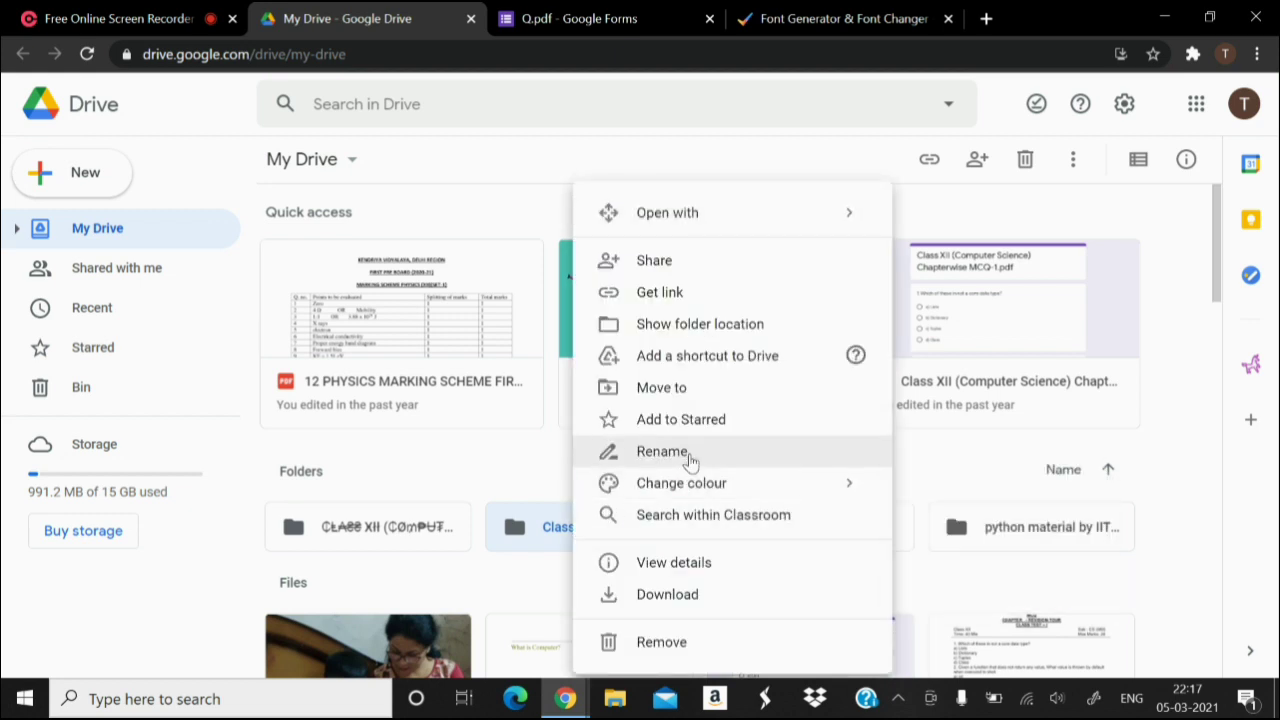
left_click(690, 459)
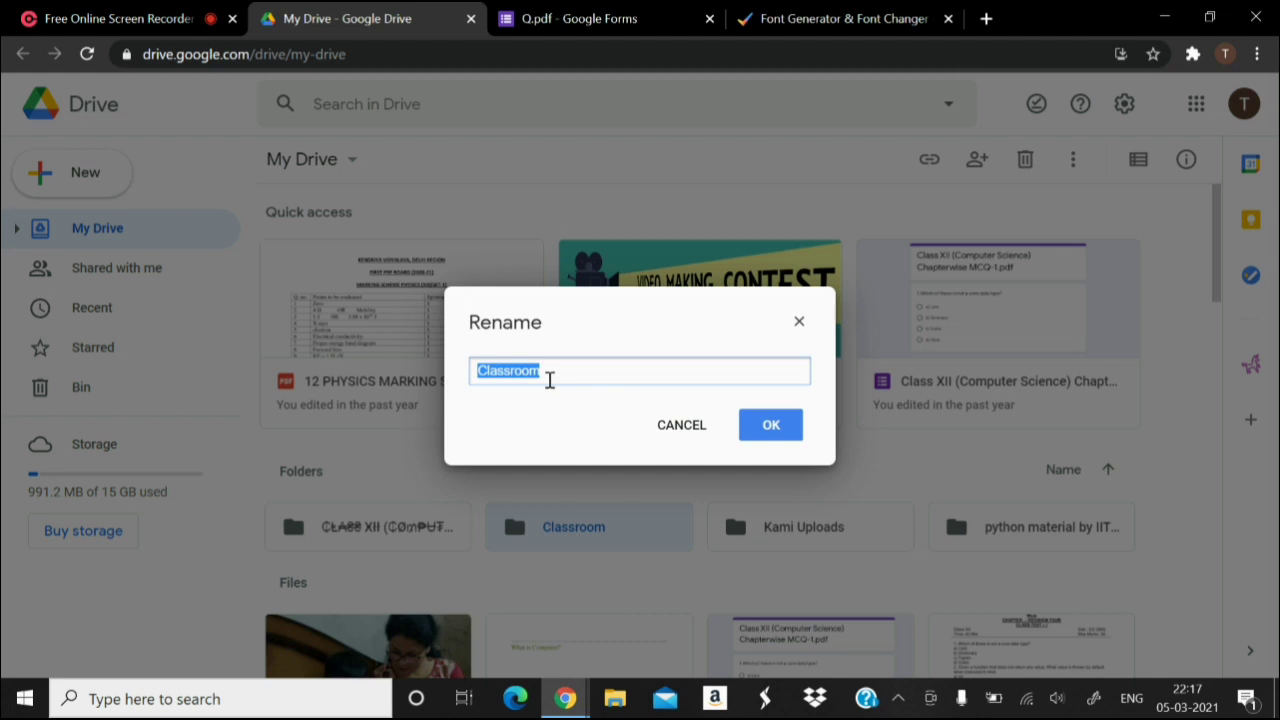
On coolsymbol.com, replace the input text with 'Classroom' and copy its Double Struck version.
left_click(830, 22)
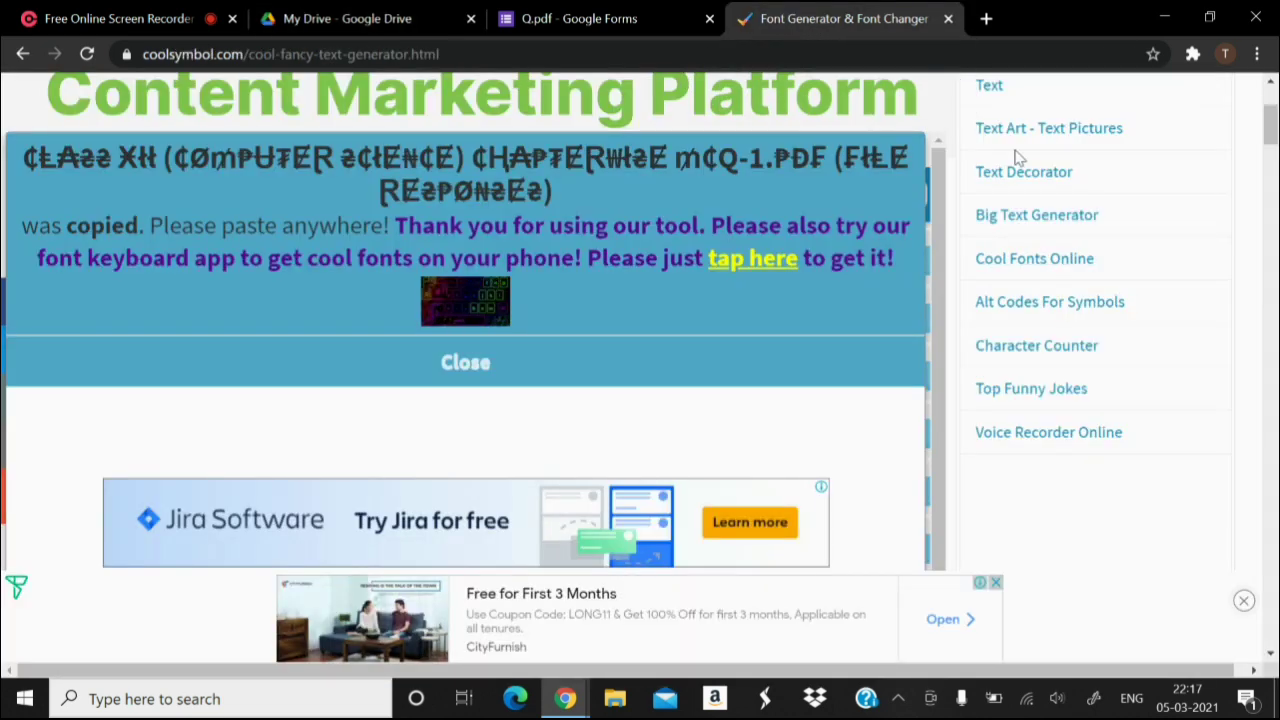
left_click(456, 364)
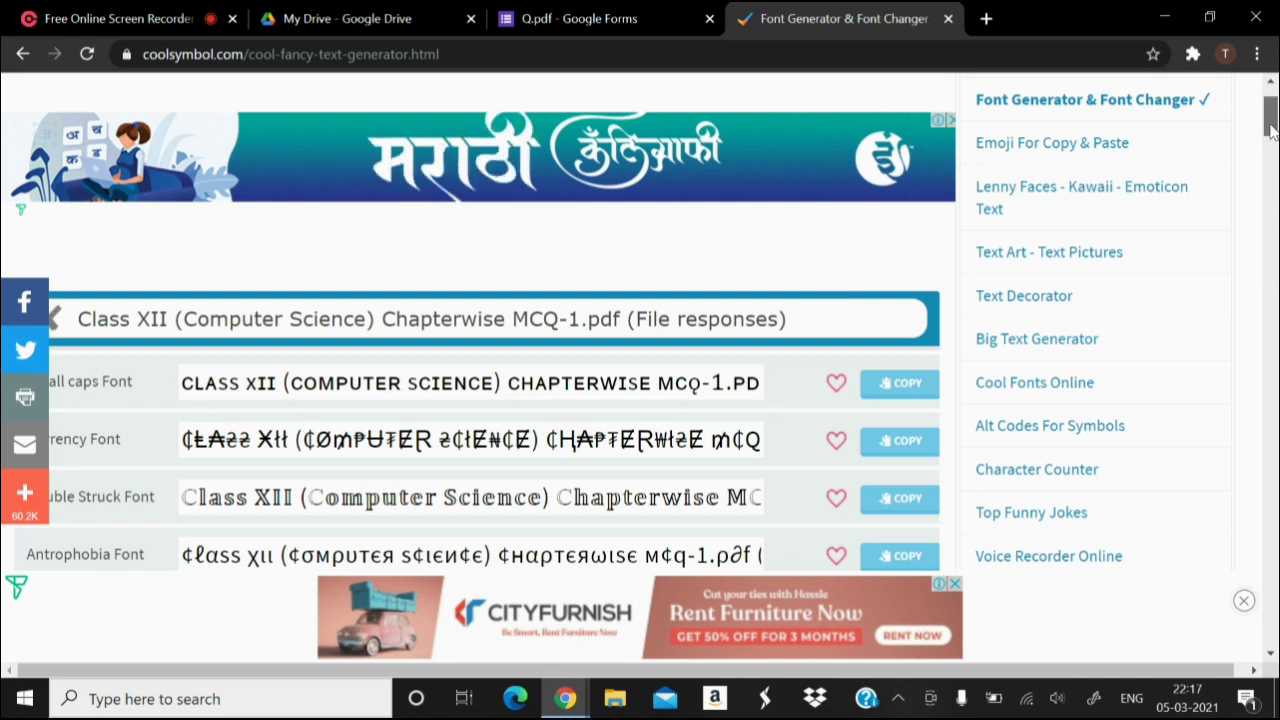
left_click_drag(1270, 130, 1270, 118)
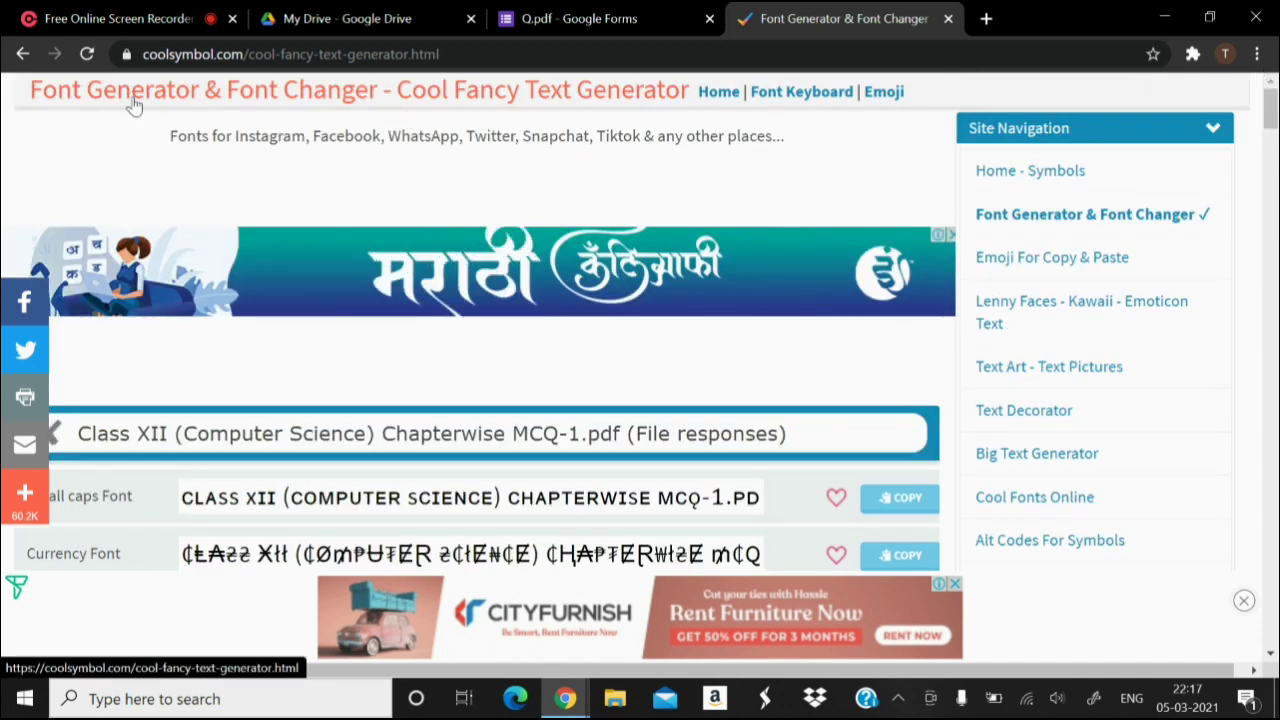
left_click(266, 436)
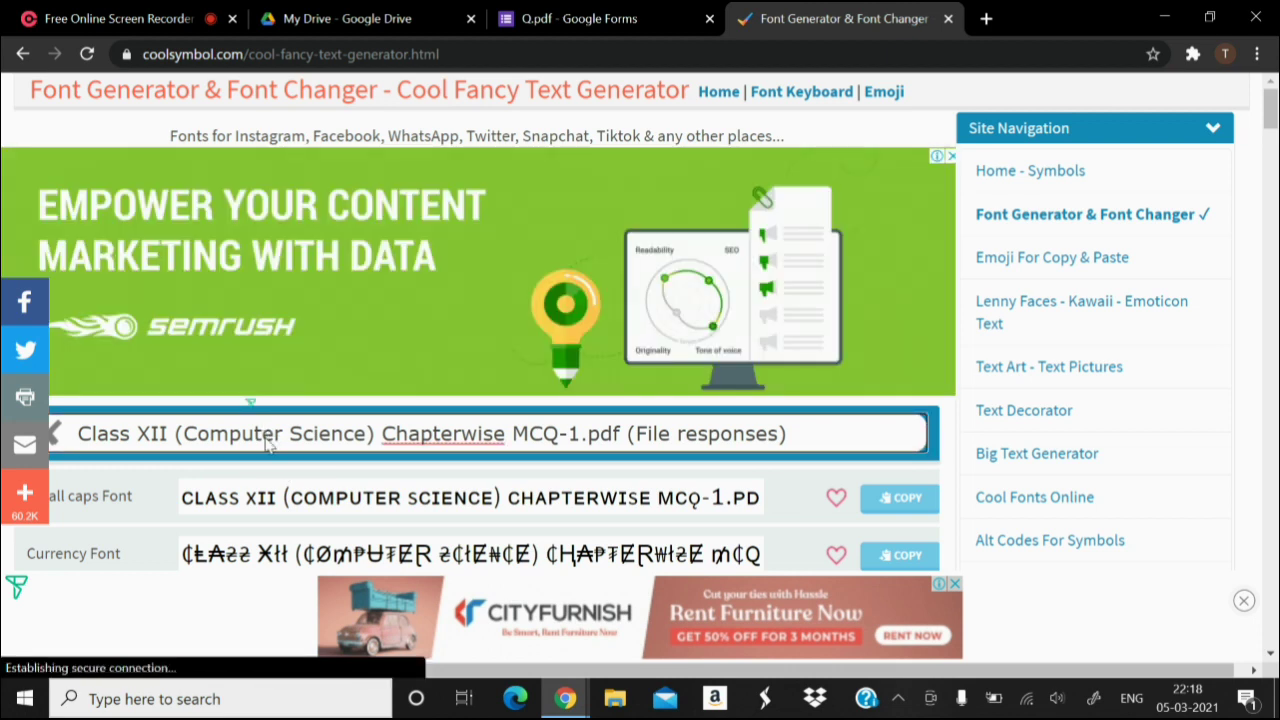
key("ctrl+a")
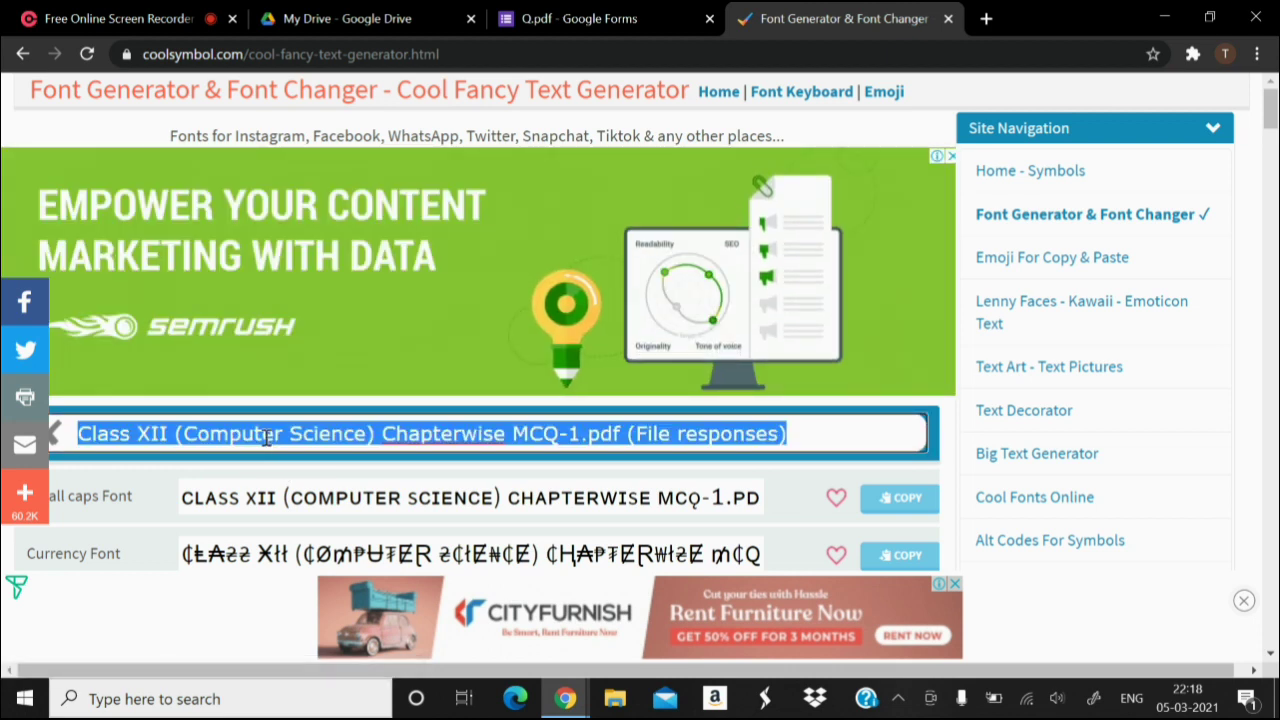
key("ctrl+v")
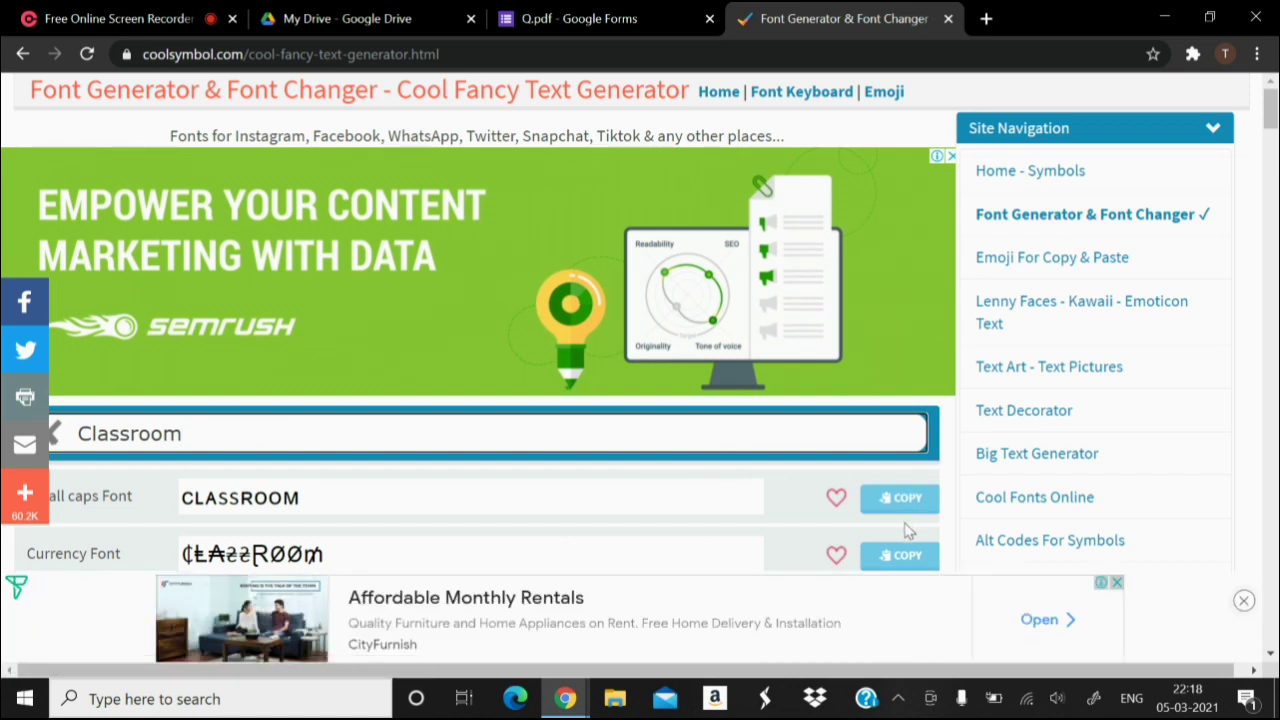
left_click_drag(1270, 657, 1270, 657)
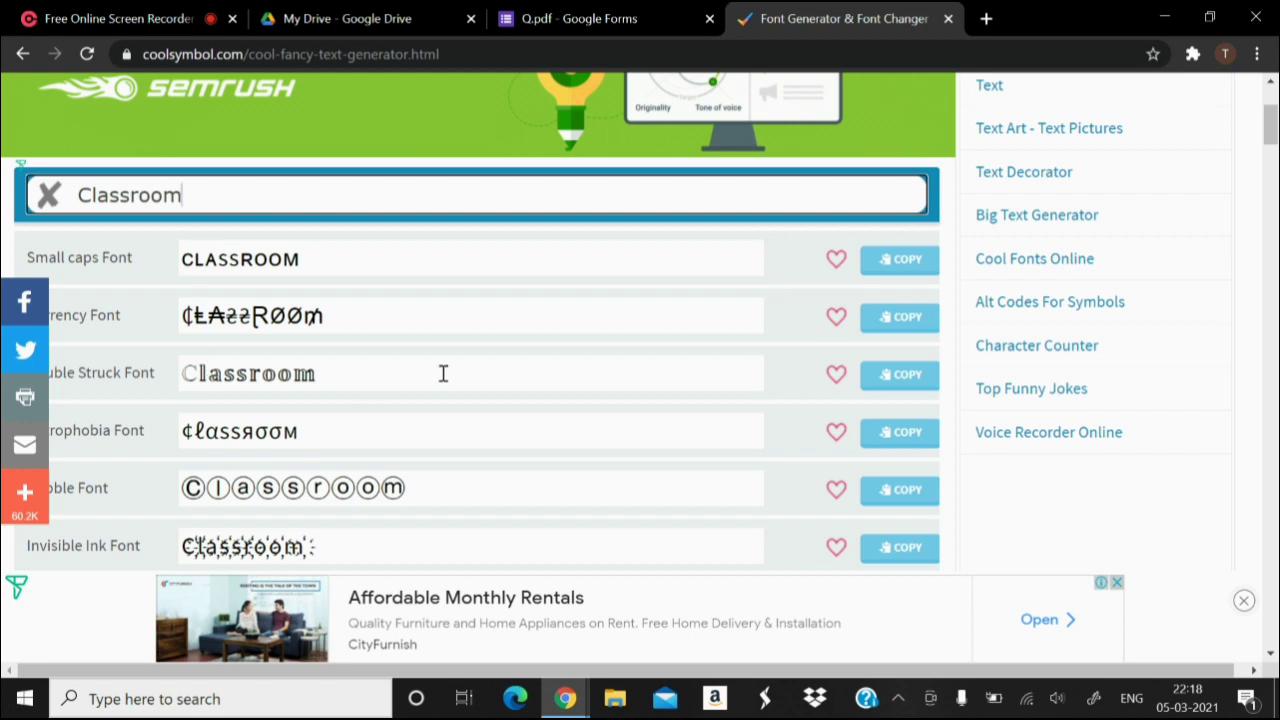
left_click(896, 390)
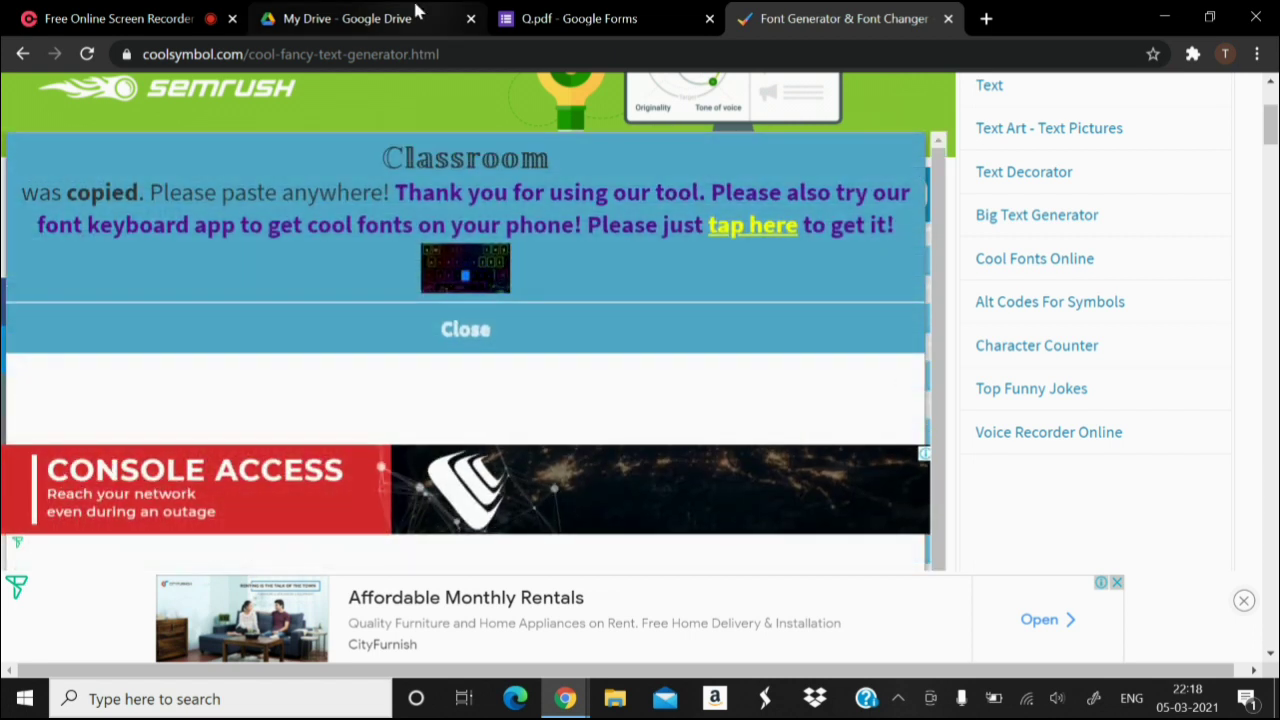
Rename the Drive folder Classroom to its Double Struck version, then return to the Q.pdf form.
left_click(358, 16)
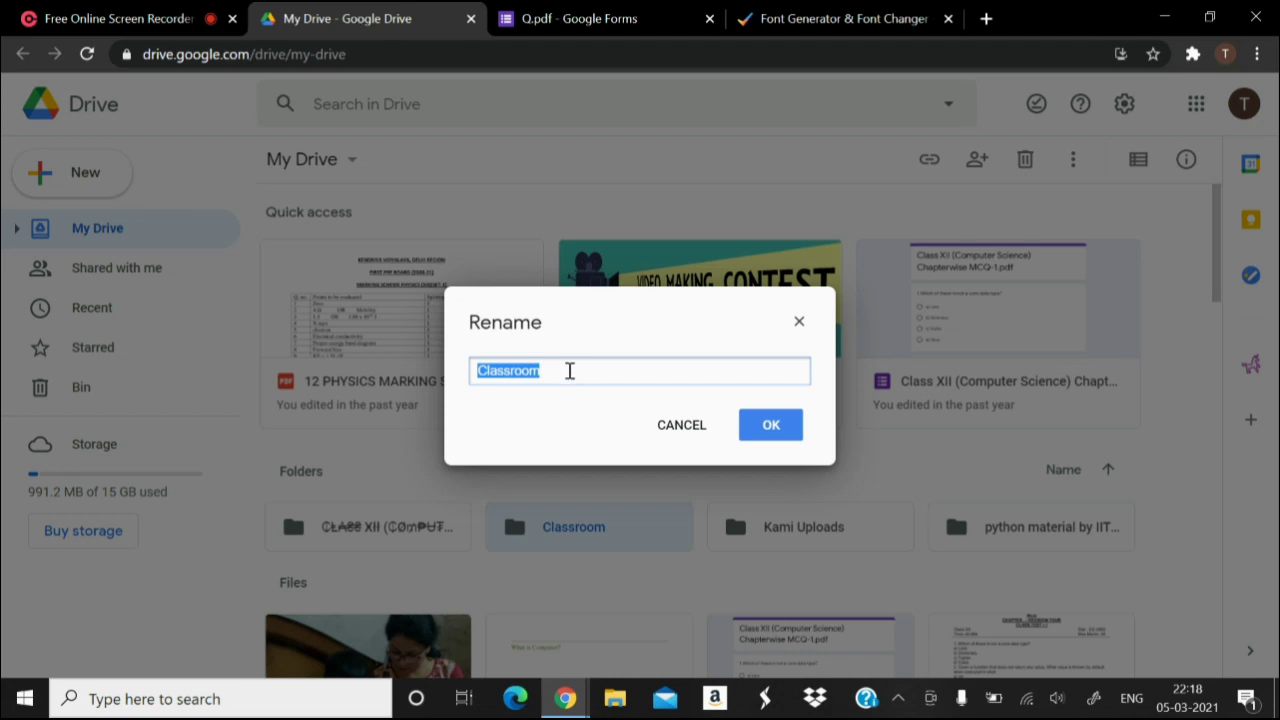
key("ctrl+v")
left_click(768, 444)
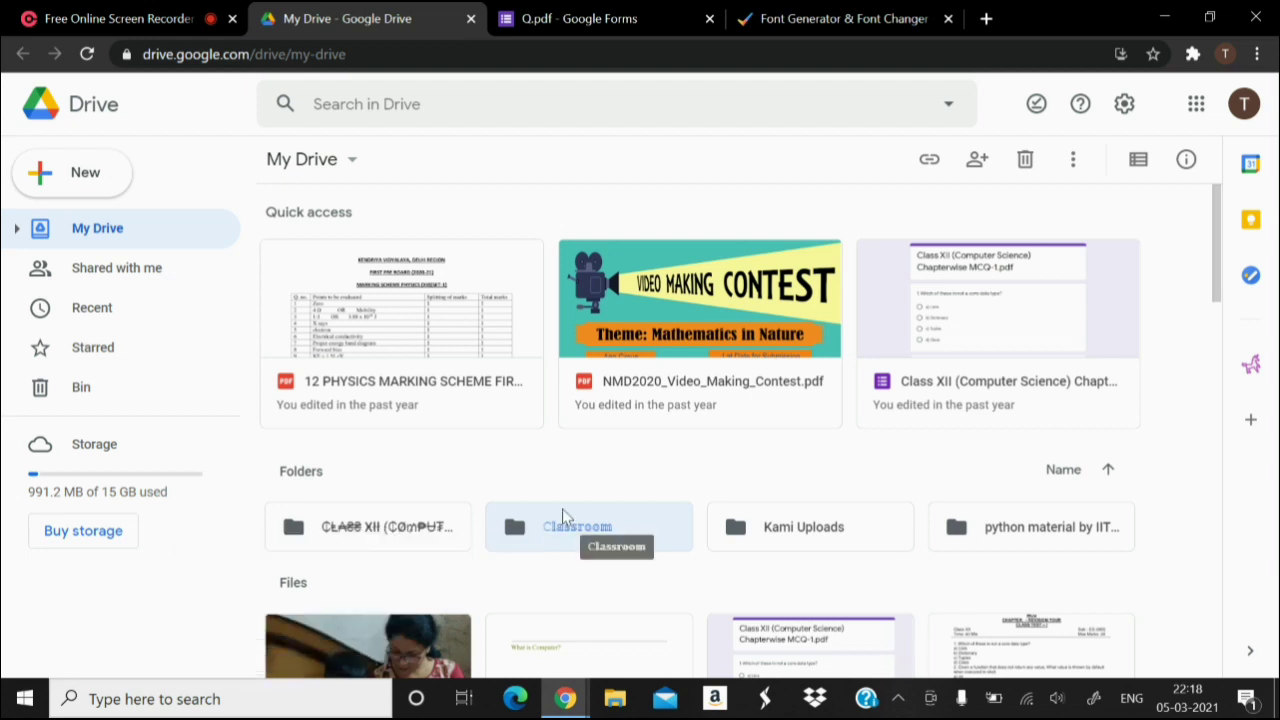
left_click(623, 27)
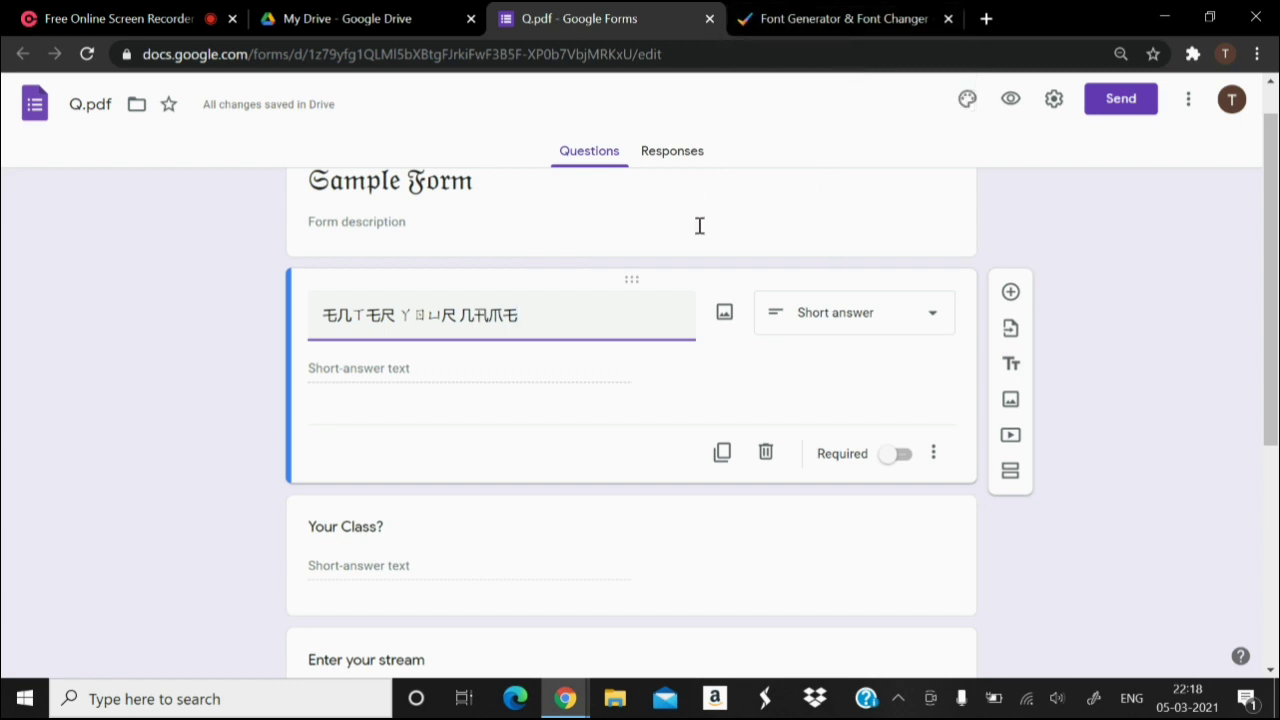
Switch to My Drive to view the restyled Class XII and Classroom folders.
left_click(371, 18)
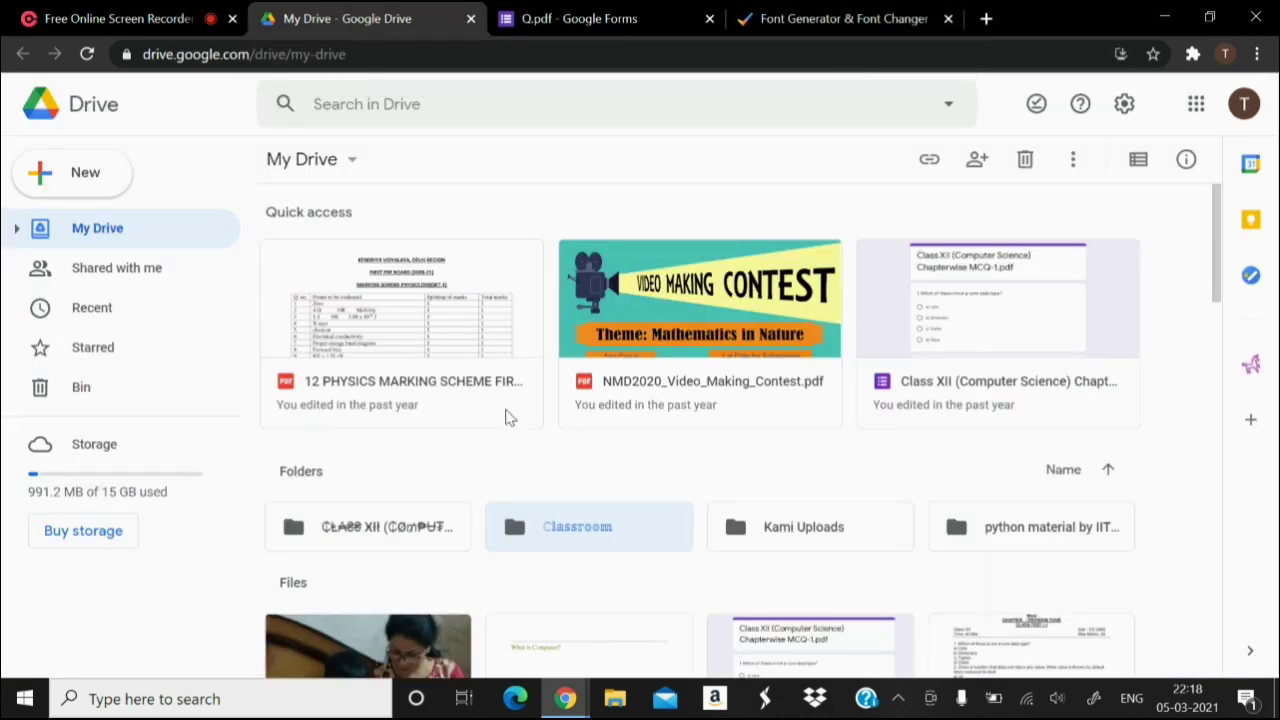